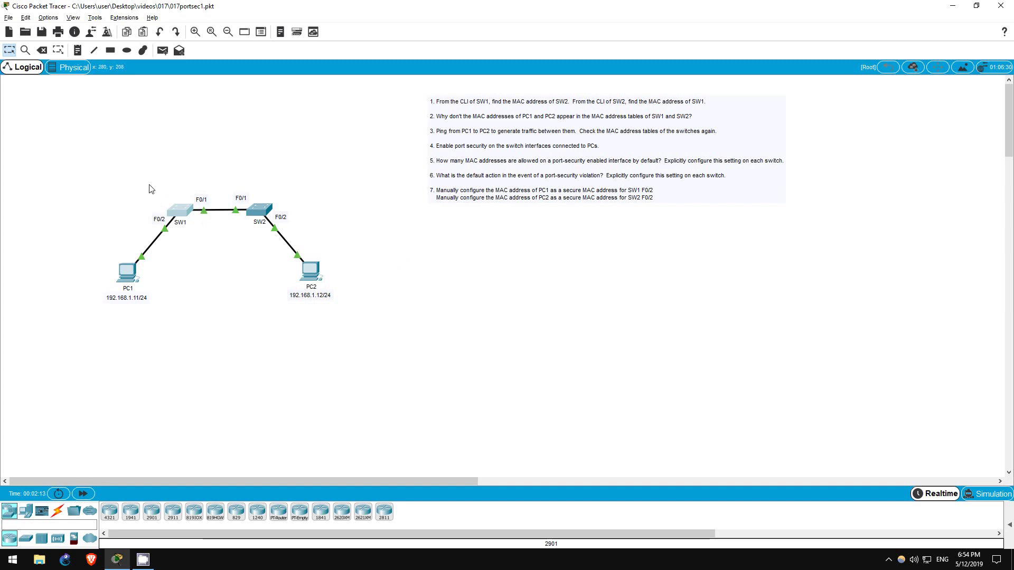
# Step: Select and deselect SW2 and both PCs on the topology, then open SW1's device window
pyautogui.moveTo(230, 184); pyautogui.dragTo(265, 234)
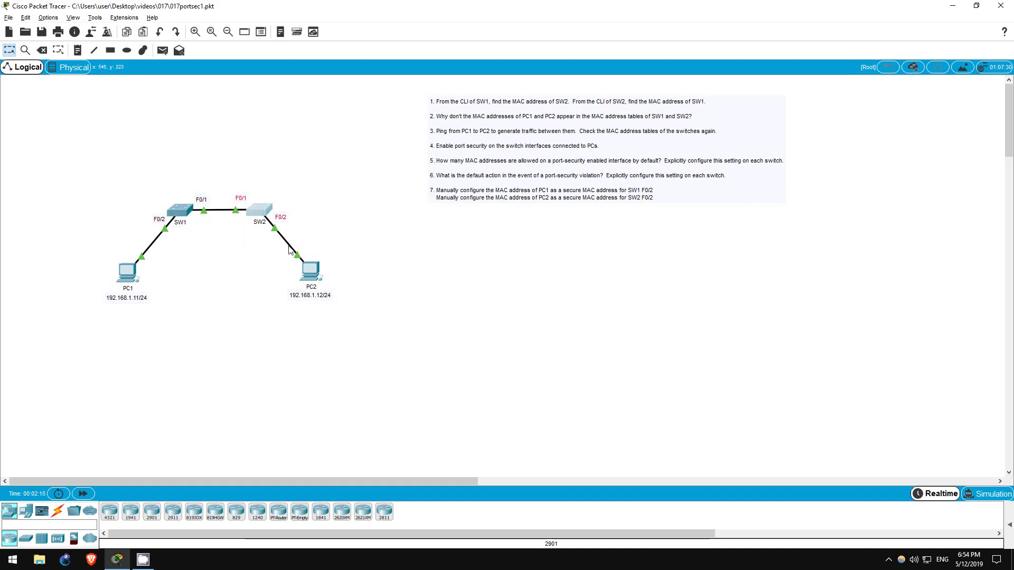
pyautogui.click(185, 251)
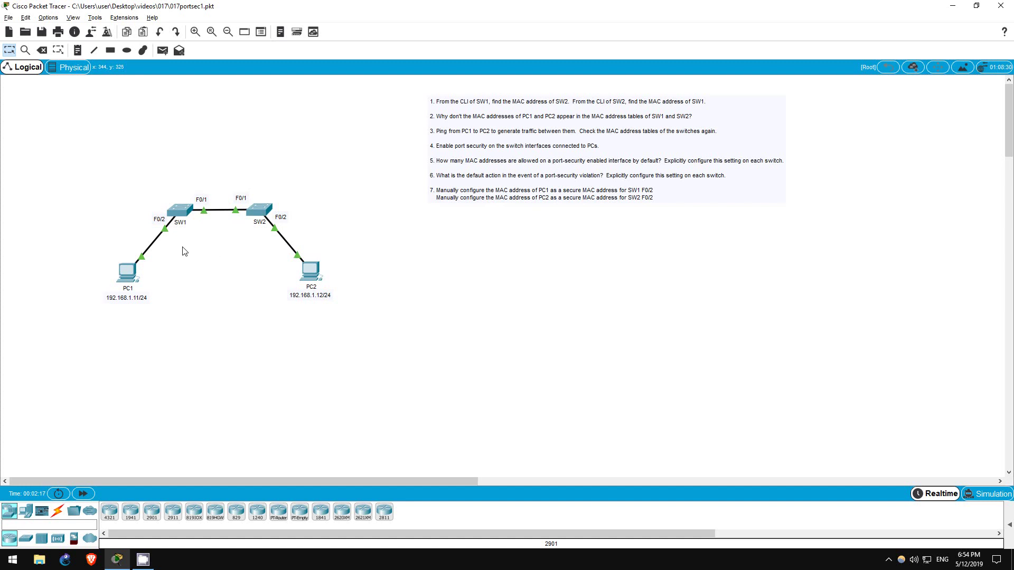
pyautogui.moveTo(90, 242); pyautogui.dragTo(338, 305)
pyautogui.click(212, 247)
pyautogui.click(180, 211)
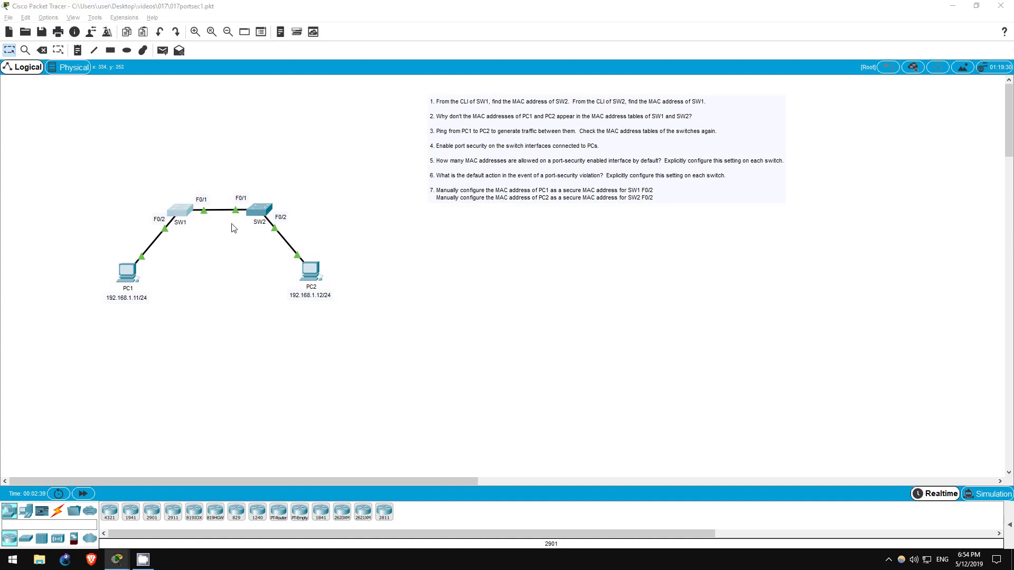
# Step: On SW1's command line, enter privileged mode and run show mac address-table
pyautogui.moveTo(450, 124); pyautogui.dragTo(508, 120)
pyautogui.click(497, 134)
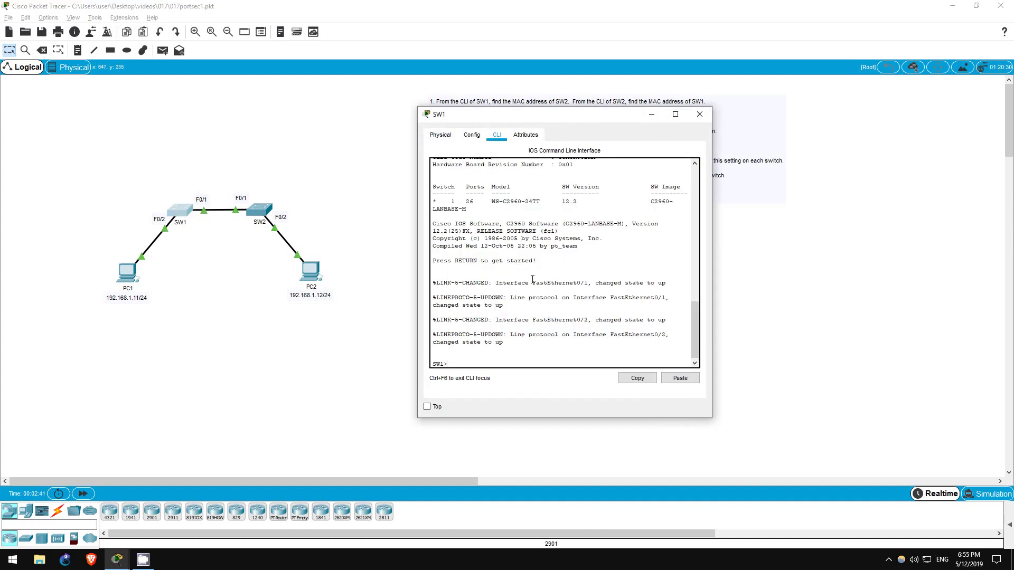
pyautogui.write('en')
pyautogui.press('Return')
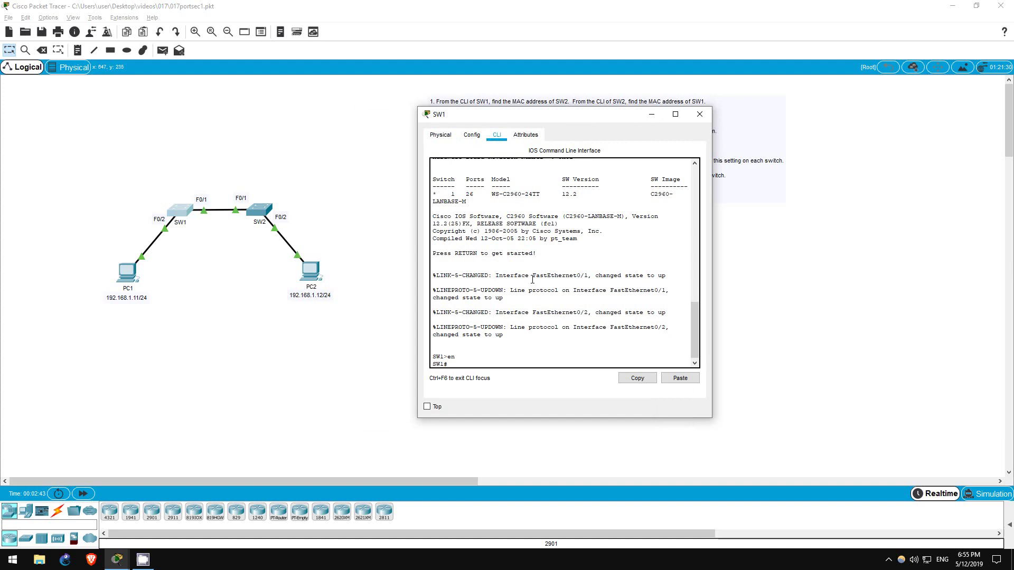
pyautogui.write('sh mac ad')
pyautogui.press('Tab')
pyautogui.press('Return')
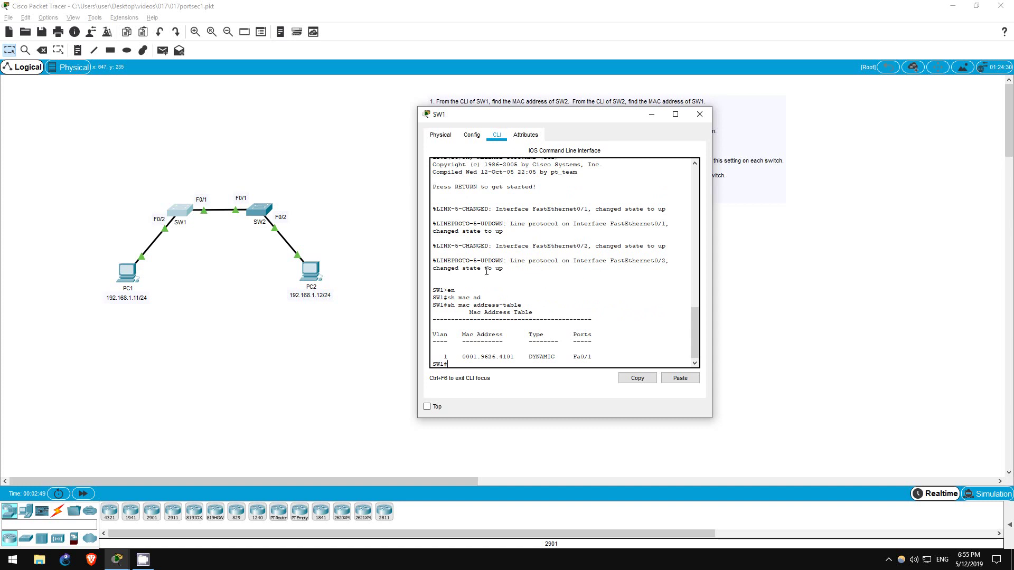
# Step: Highlight SW1's learned entry 0001.9626.4101 and its port Fa0/1
pyautogui.moveTo(440, 357); pyautogui.dragTo(602, 358)
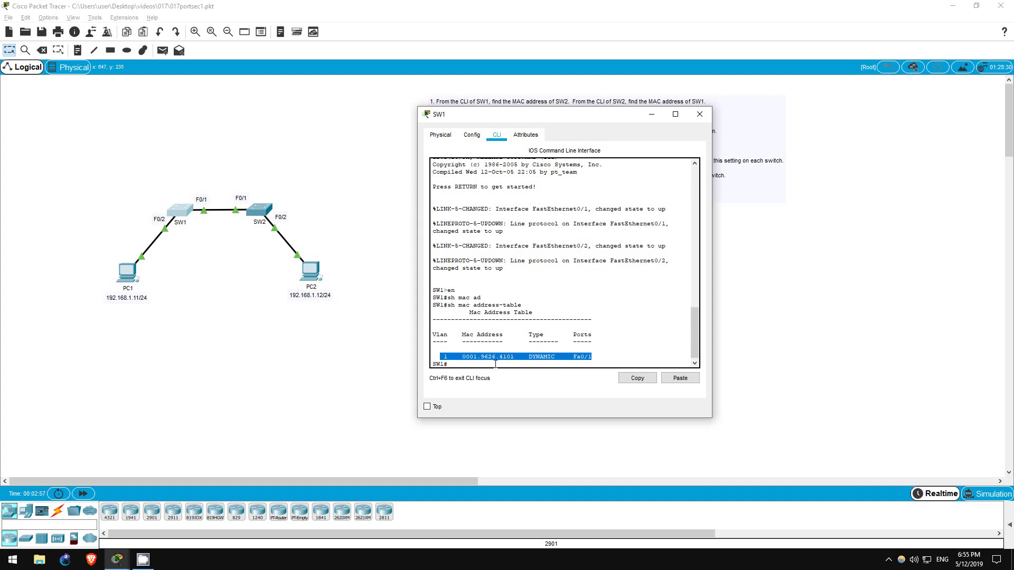
pyautogui.click(529, 359)
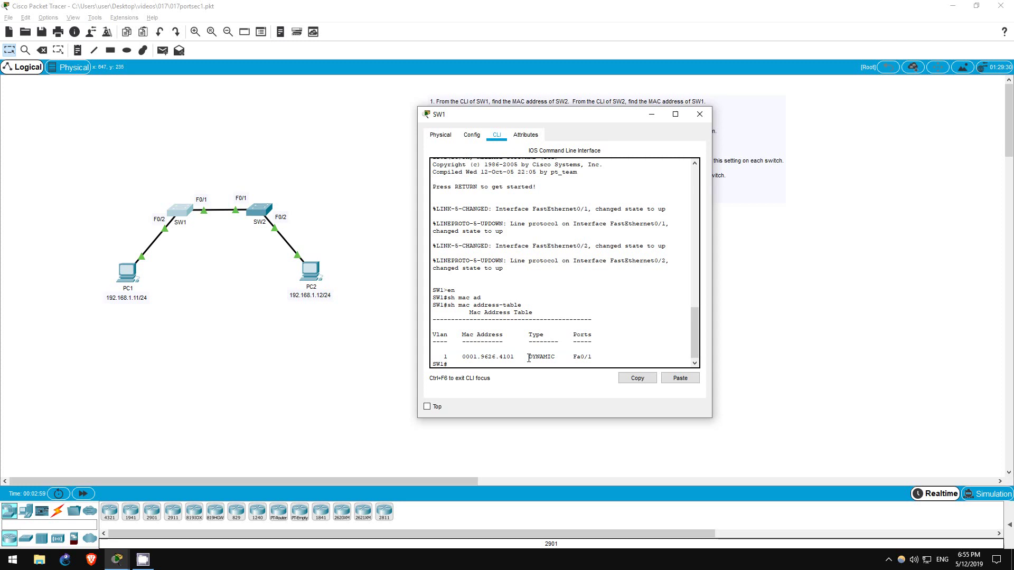
pyautogui.moveTo(572, 359); pyautogui.dragTo(598, 359)
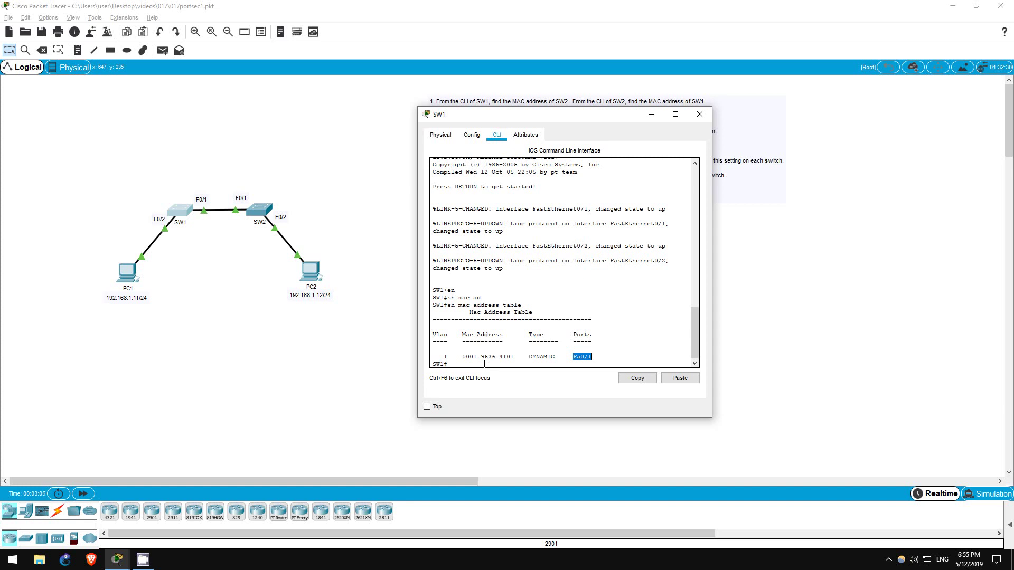
# Step: Open SW2's command line, enter privileged mode and run show mac address-table
pyautogui.click(265, 212)
pyautogui.click(439, 140)
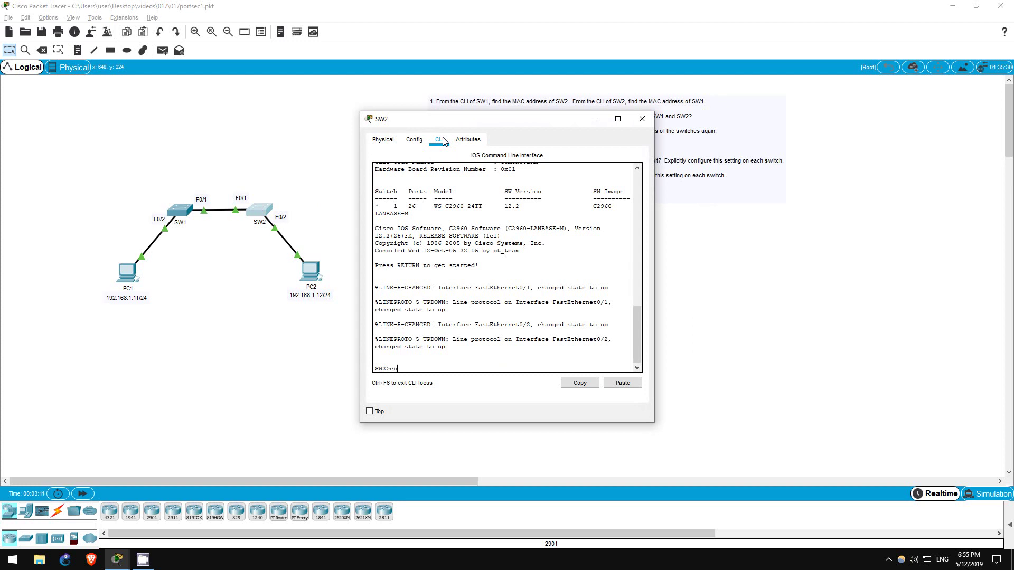
pyautogui.write('en')
pyautogui.press('Return')
pyautogui.write('sh mac ad')
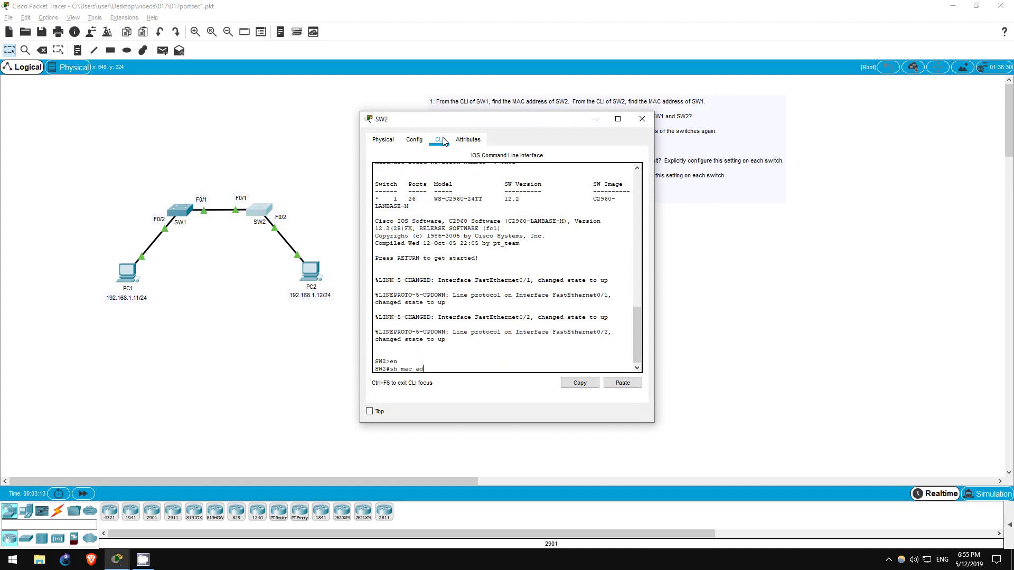
pyautogui.press('Tab')
pyautogui.press('Return')
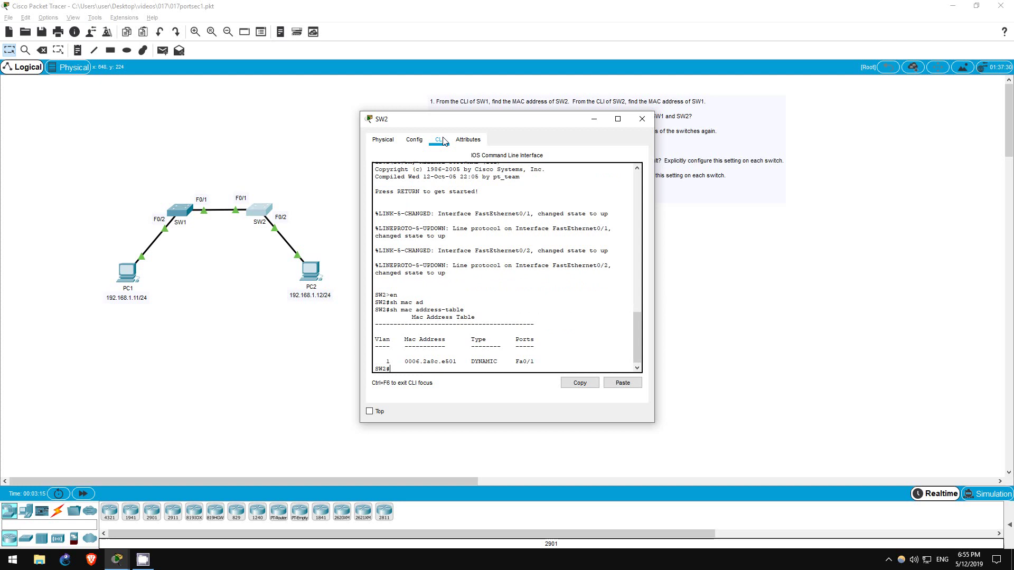
# Step: Highlight the 0006.2a8c.e501 entry, its Fa0/1 port, then the whole table output
pyautogui.moveTo(383, 363); pyautogui.dragTo(542, 362)
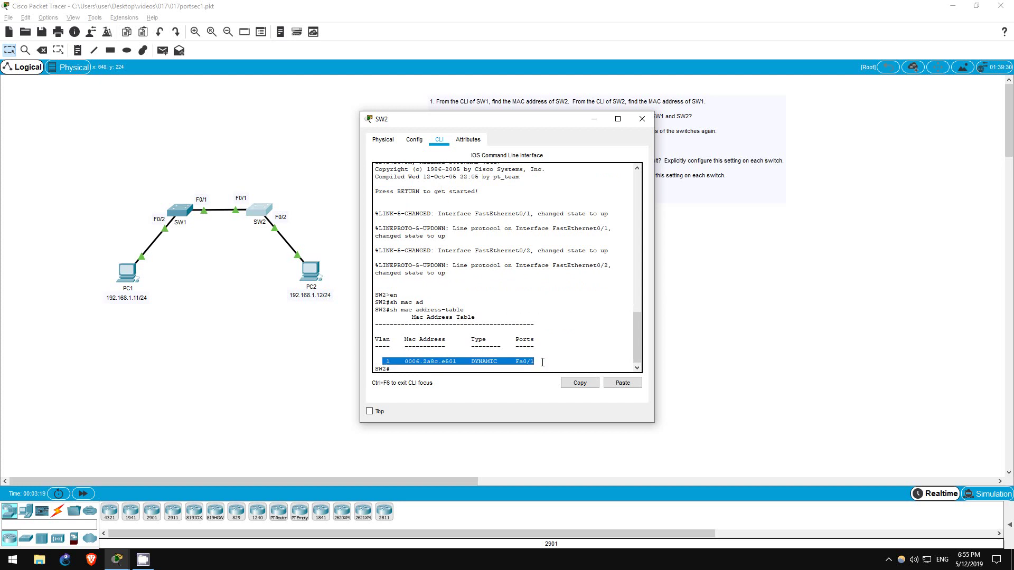
pyautogui.click(542, 363)
pyautogui.moveTo(515, 362); pyautogui.dragTo(546, 361)
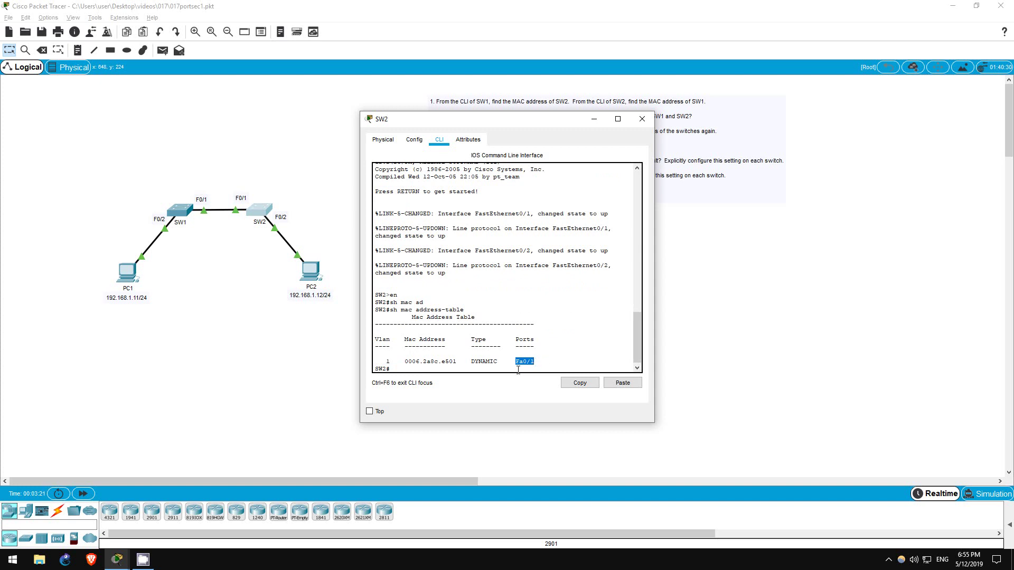
pyautogui.click(528, 361)
pyautogui.moveTo(380, 305); pyautogui.dragTo(563, 370)
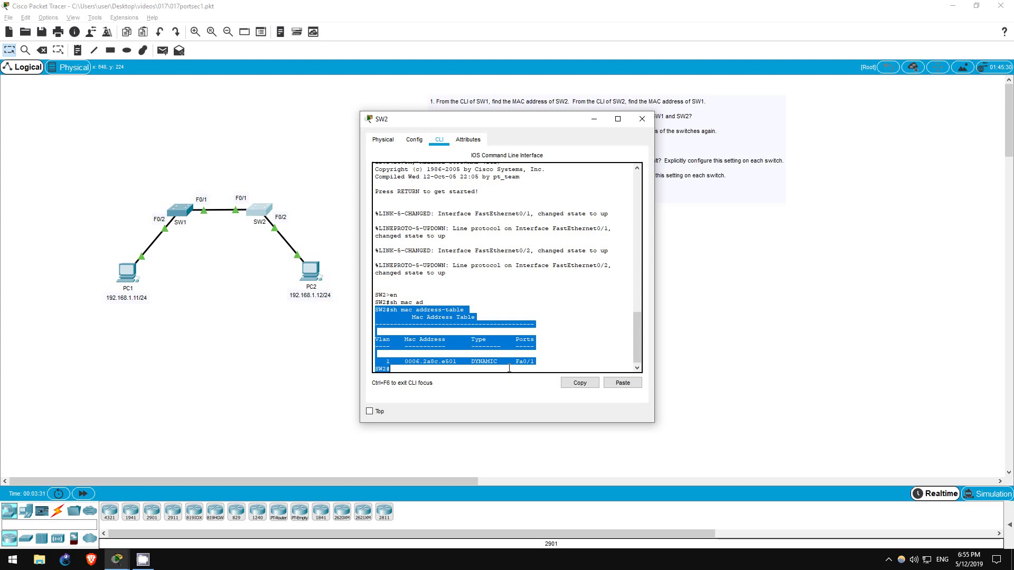
pyautogui.click(463, 368)
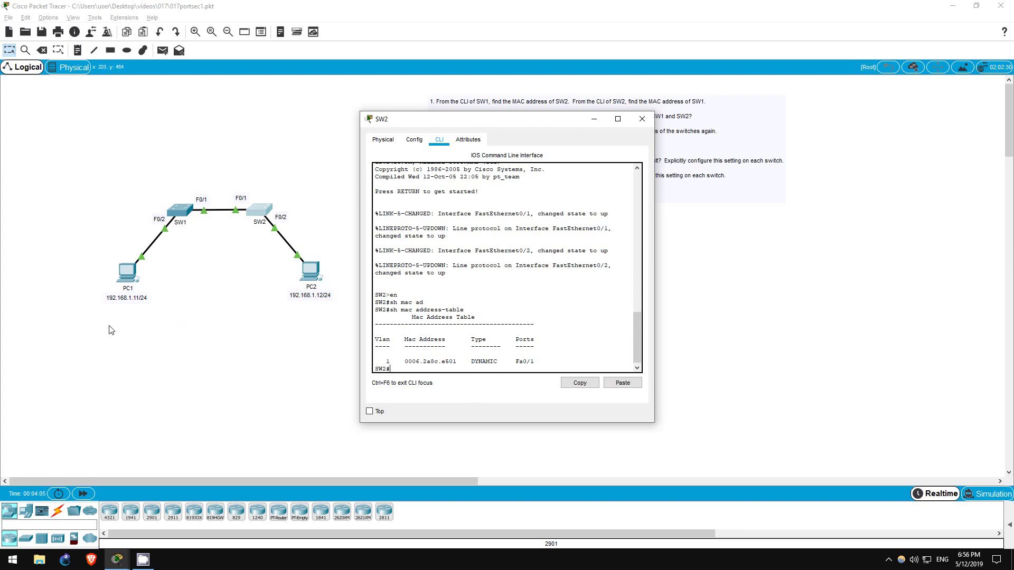
# Step: Close SW2's window, select PC2, SW1 and PC1 on the topology, then open PC1's window
pyautogui.click(113, 347)
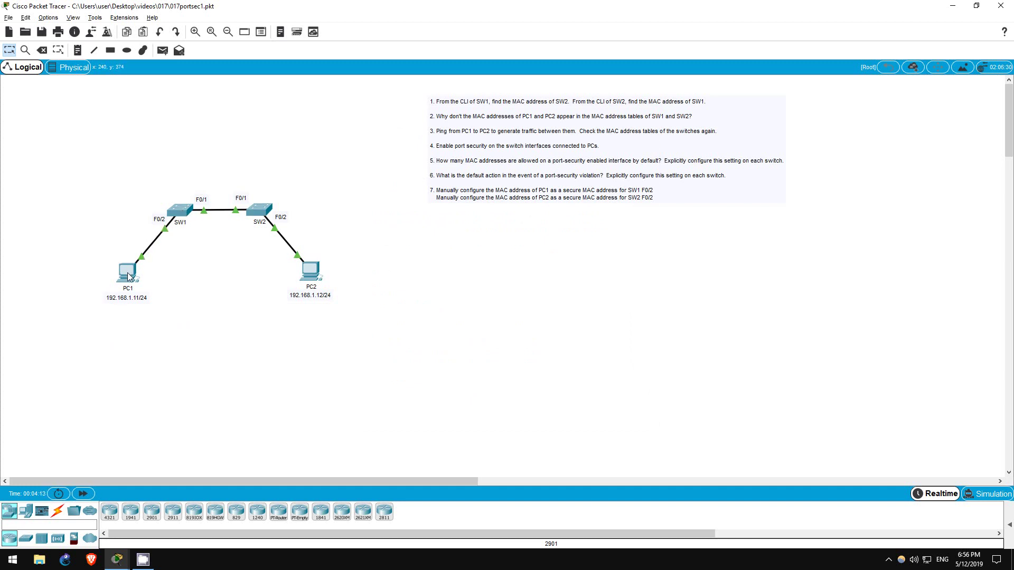
pyautogui.moveTo(128, 276)
pyautogui.moveTo(299, 246); pyautogui.dragTo(344, 313)
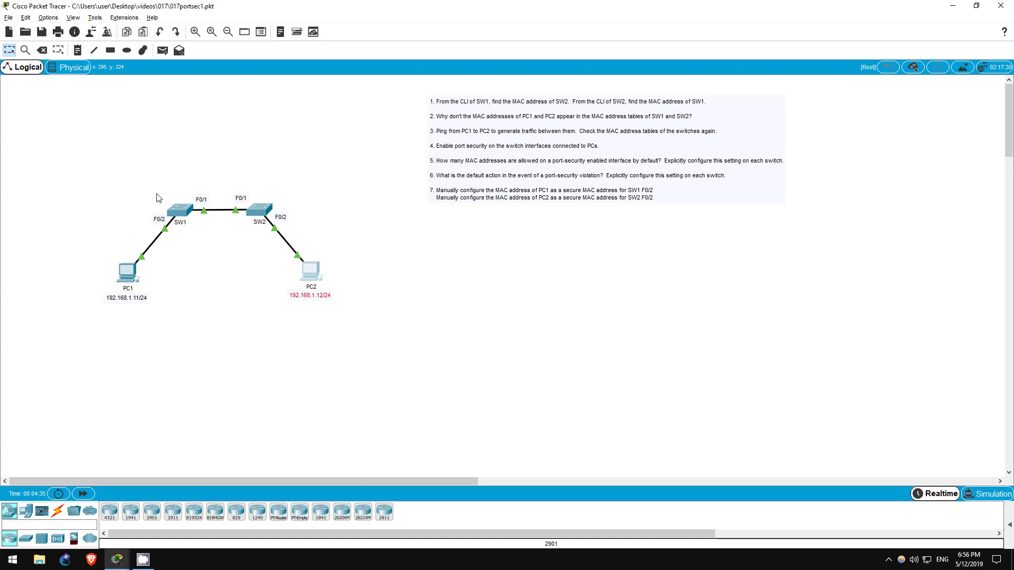
pyautogui.moveTo(158, 199); pyautogui.dragTo(211, 239)
pyautogui.moveTo(96, 249); pyautogui.dragTo(174, 305)
pyautogui.click(215, 250)
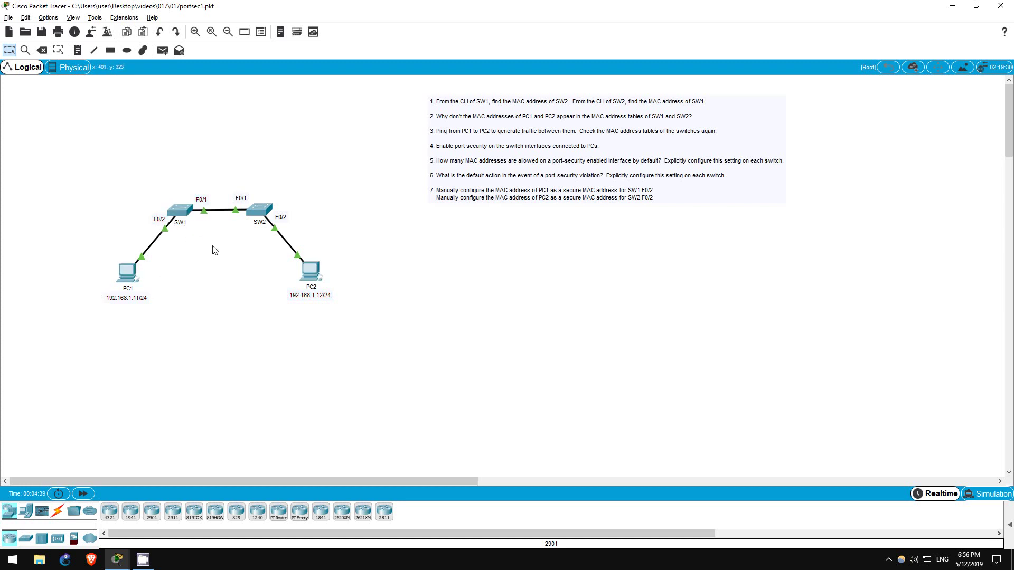
pyautogui.click(132, 270)
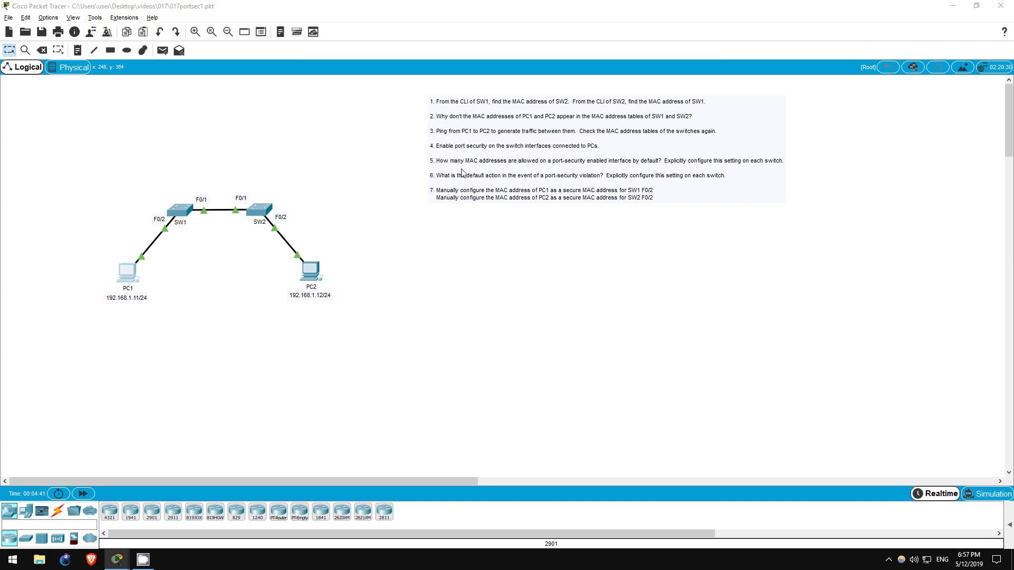
# Step: Ping PC2 at 192.168.1.12 from PC1's command prompt, then minimize PC1's window
pyautogui.click(368, 102)
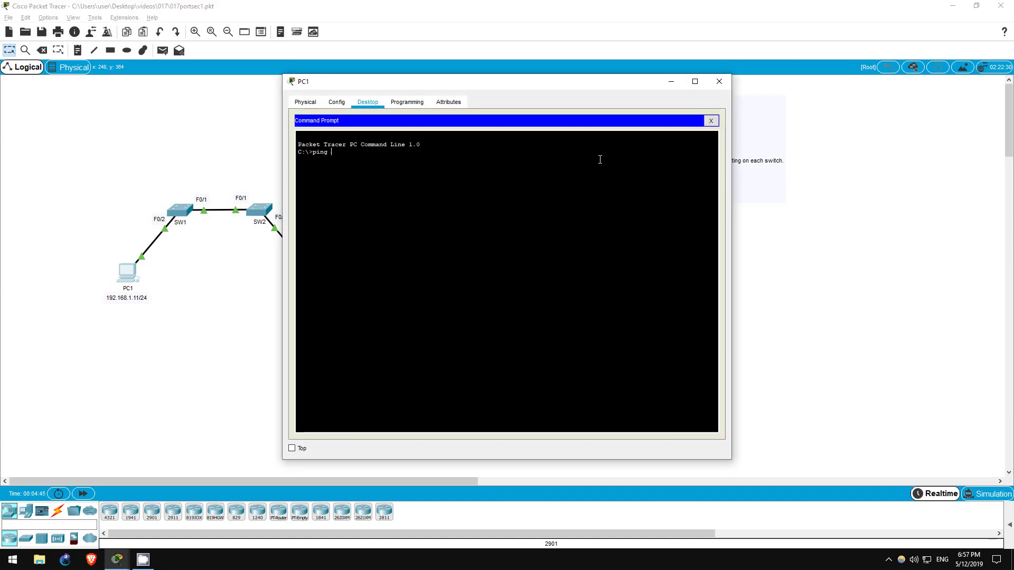
pyautogui.write('192.168.')
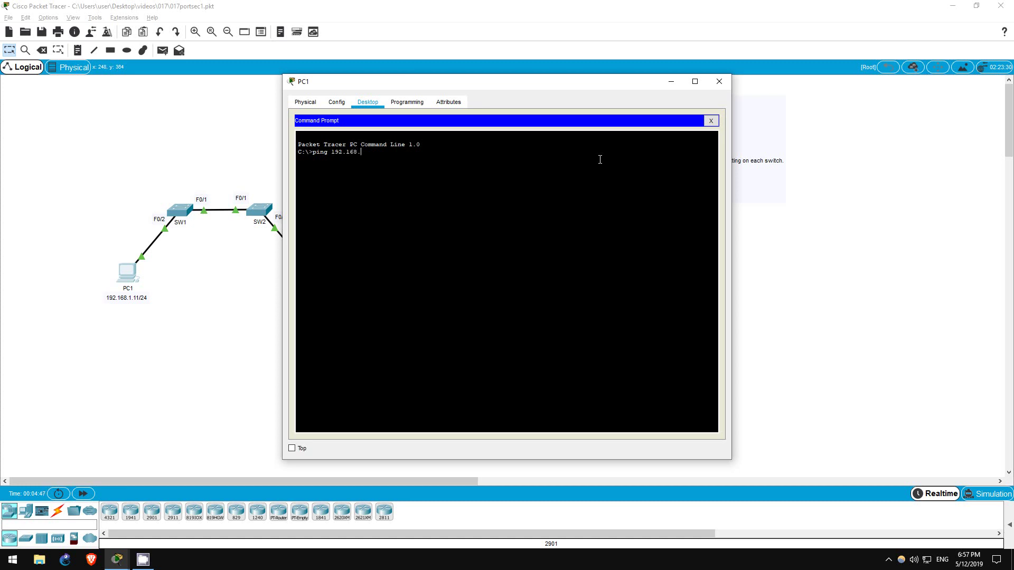
pyautogui.write('1.12')
pyautogui.press('Return')
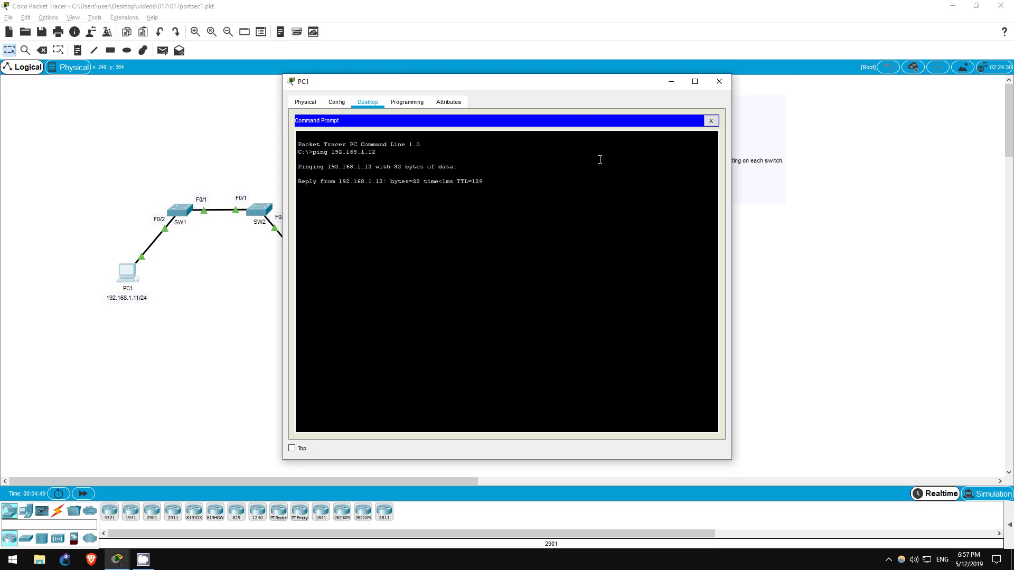
pyautogui.click(671, 81)
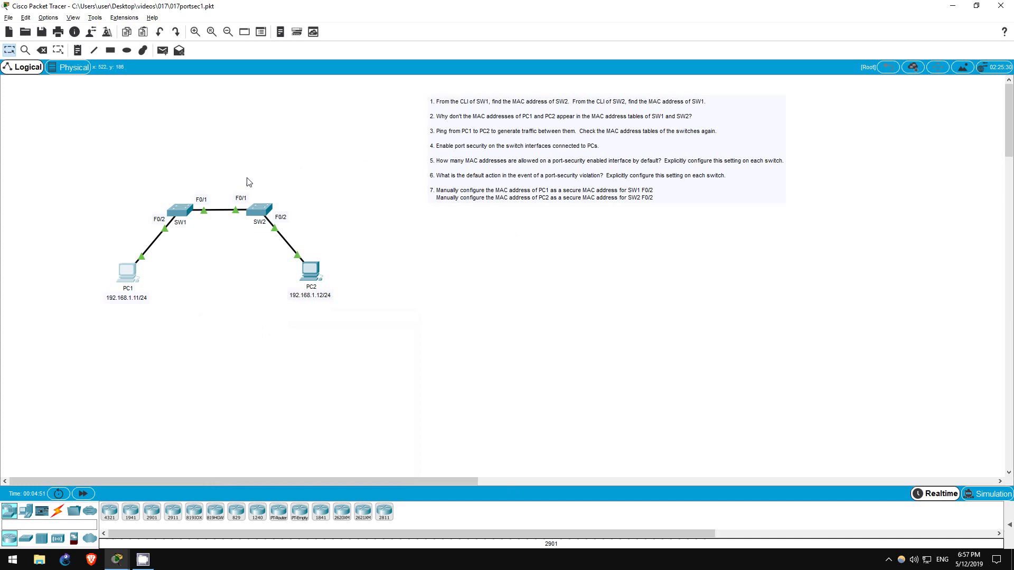
# Step: Rerun show mac address-table on SW1 and highlight its entries, including PC1's 0002.16e2.2193 on Fa0/2
pyautogui.click(186, 212)
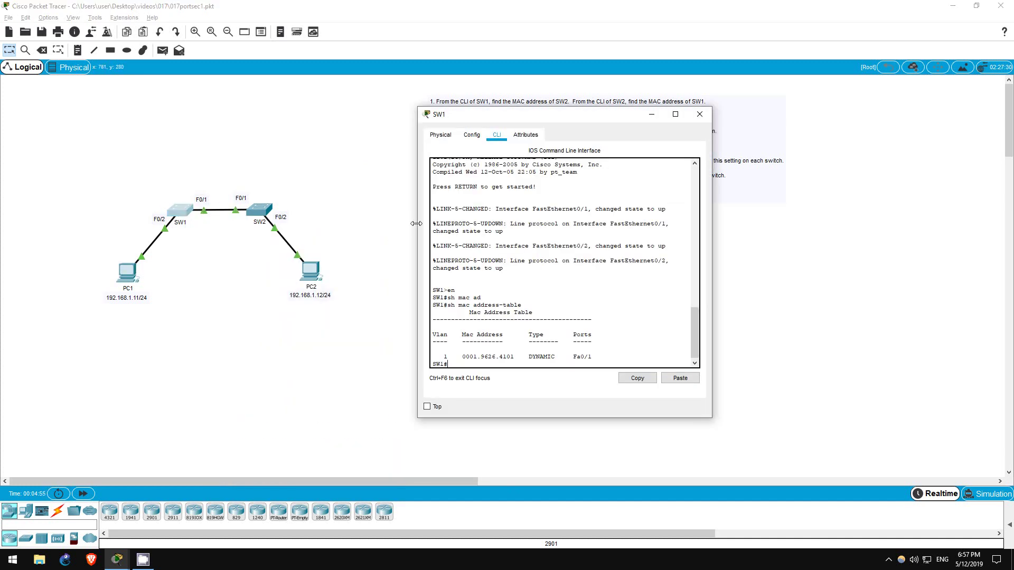
pyautogui.press('Up')
pyautogui.press('Return')
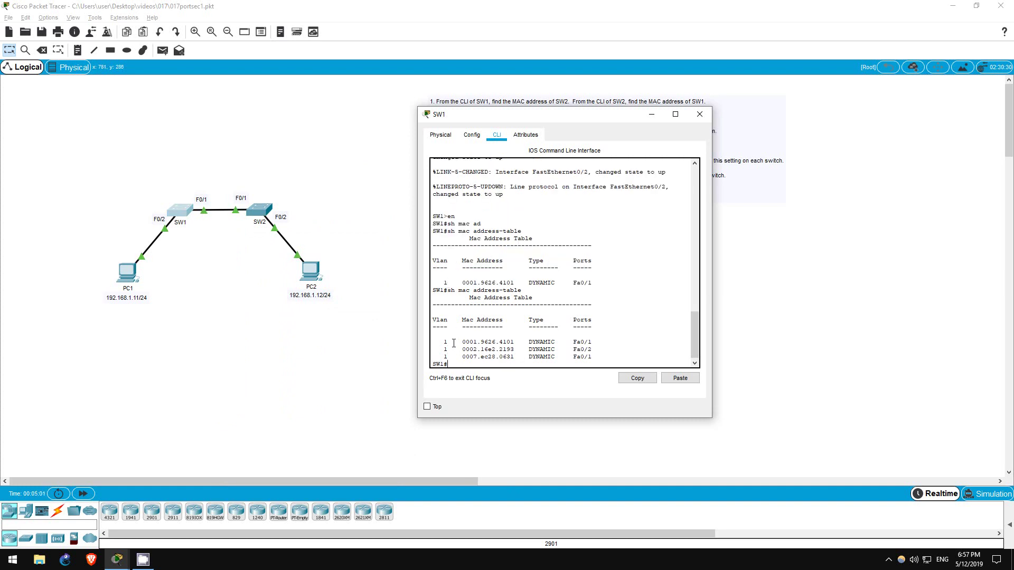
pyautogui.moveTo(440, 342); pyautogui.dragTo(608, 341)
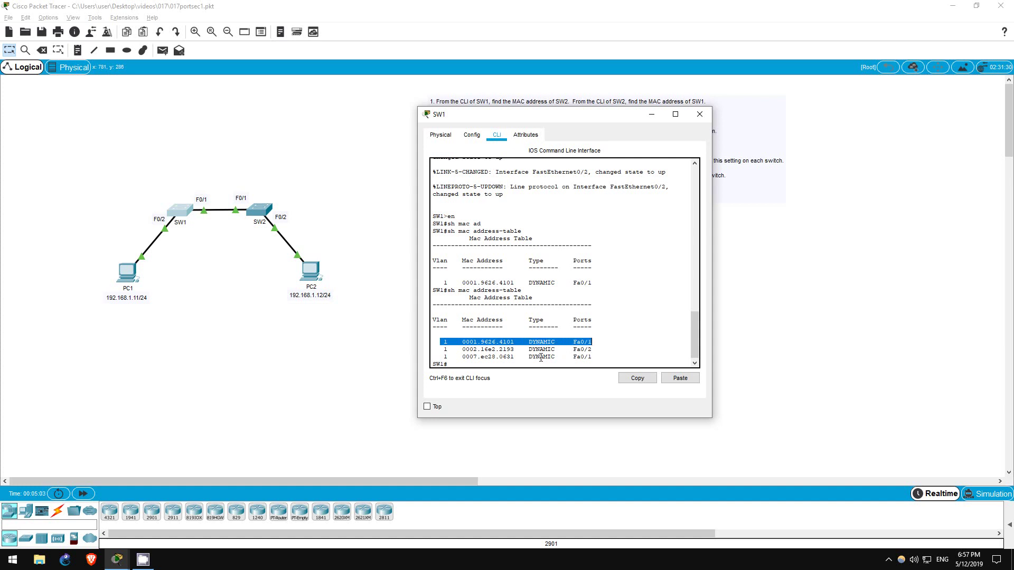
pyautogui.moveTo(439, 357); pyautogui.dragTo(595, 358)
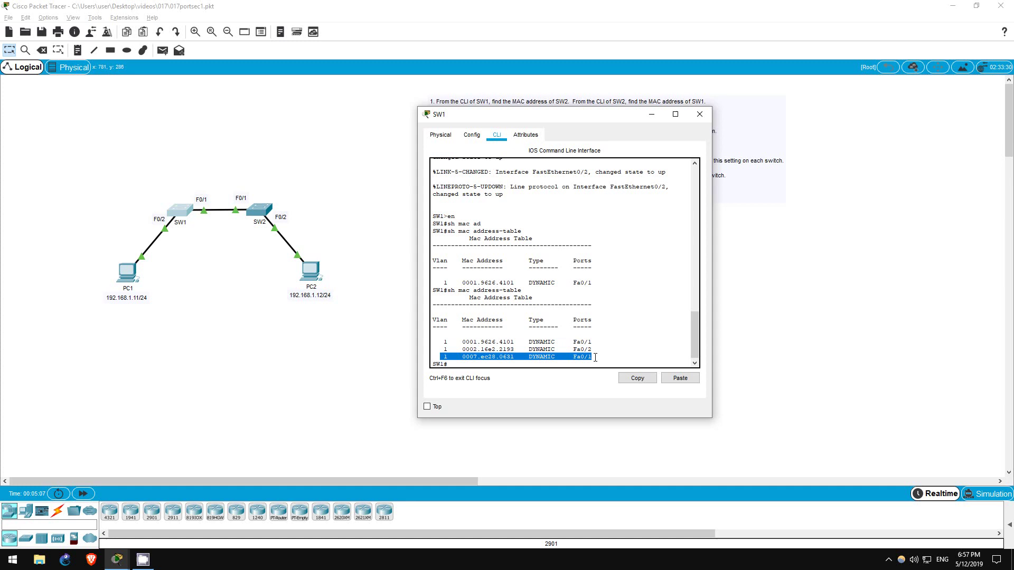
pyautogui.moveTo(438, 350); pyautogui.dragTo(603, 350)
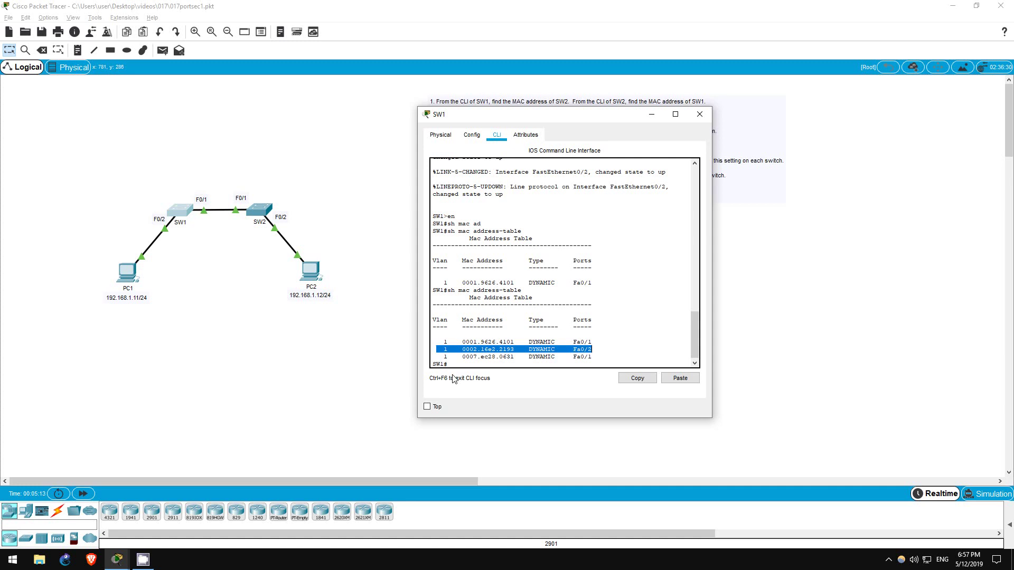
# Step: Show SW2's MAC table and highlight entries 0006.2a8c.e501, 0002.16e2.2193 (Fa0/1) and 0007.ec28.0631 (Fa0/2)
pyautogui.click(262, 214)
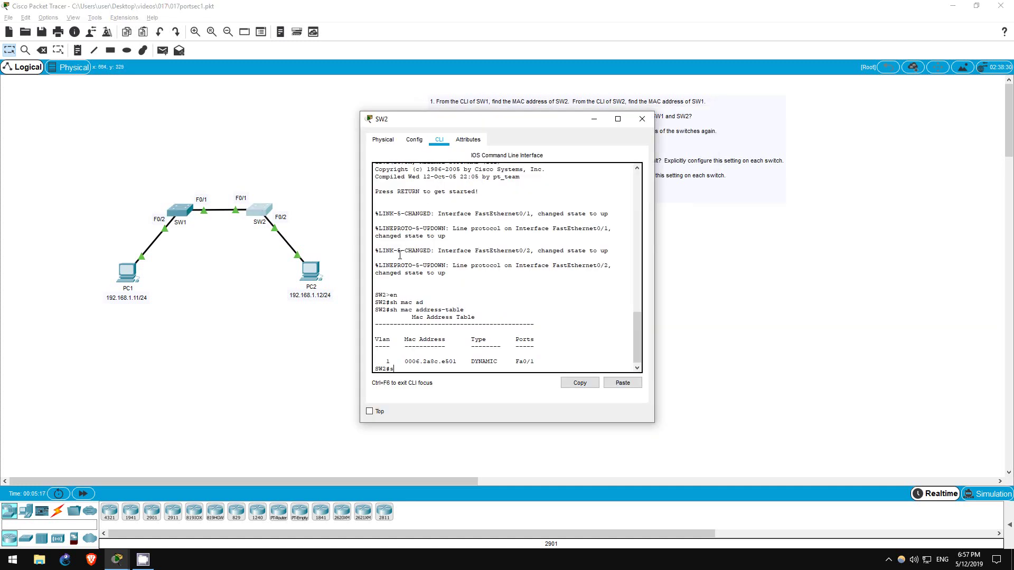
pyautogui.write('sh mac ad')
pyautogui.press('Tab')
pyautogui.press('Return')
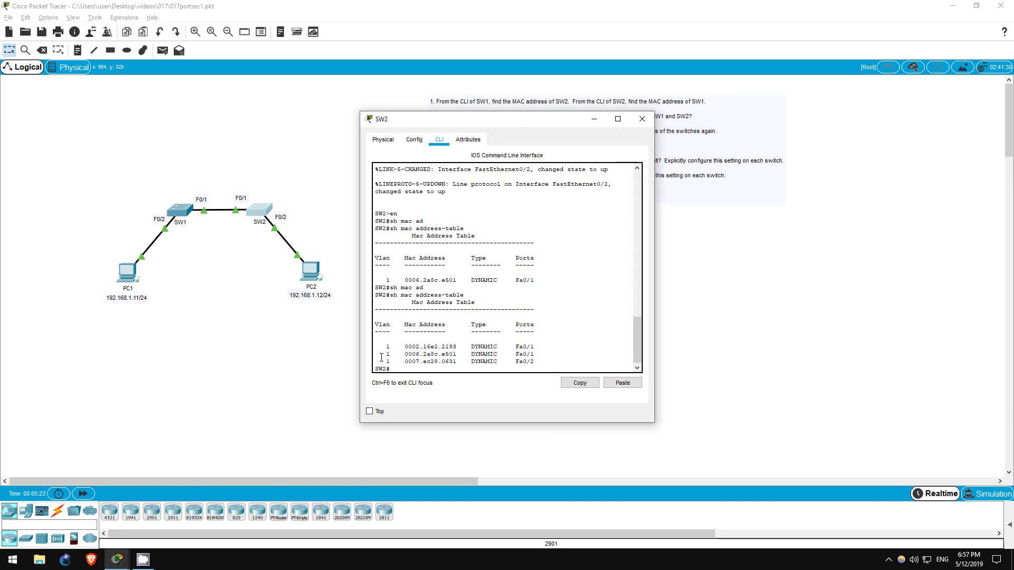
pyautogui.moveTo(386, 353); pyautogui.dragTo(545, 353)
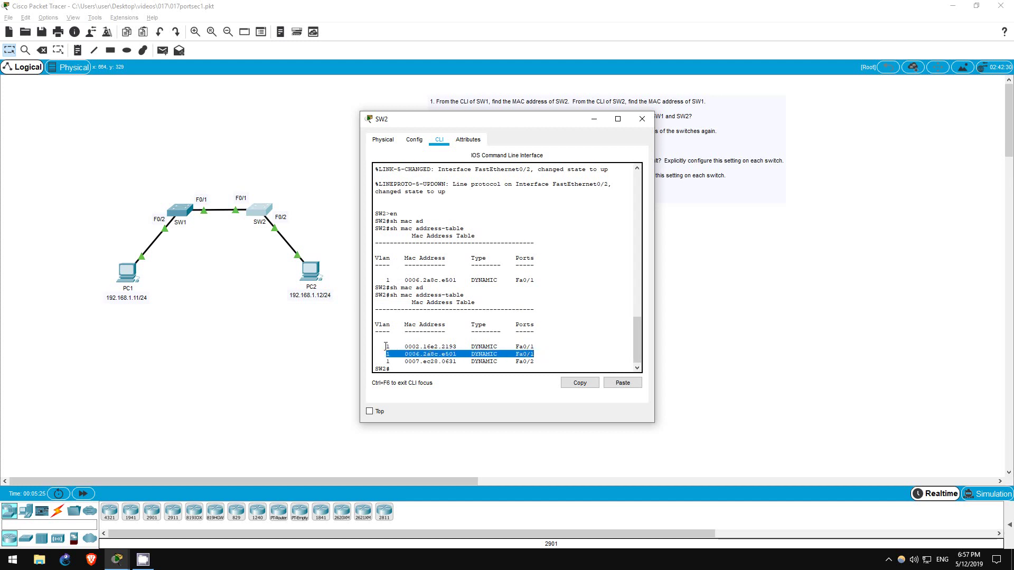
pyautogui.moveTo(386, 346); pyautogui.dragTo(542, 345)
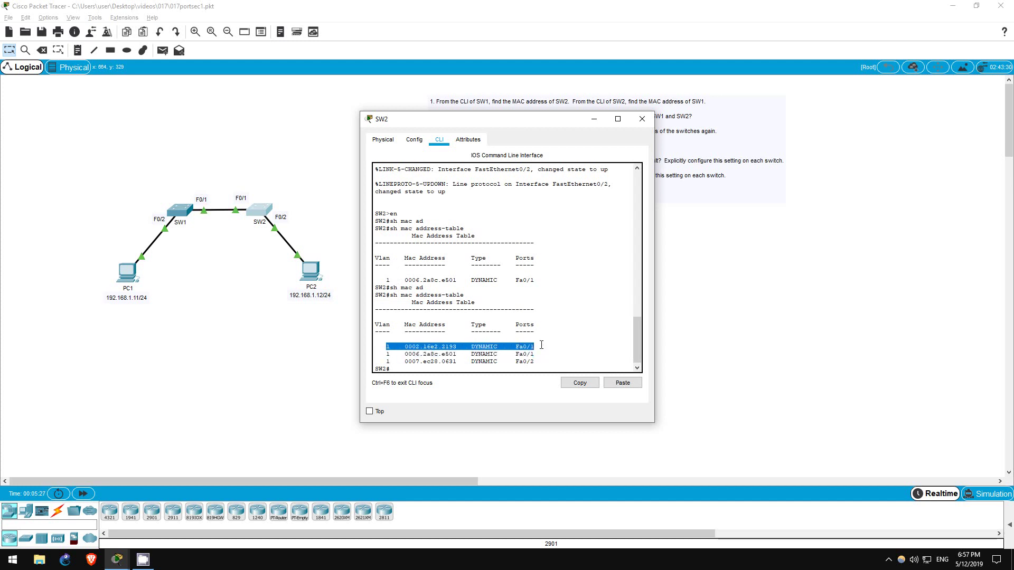
pyautogui.moveTo(385, 362); pyautogui.dragTo(542, 363)
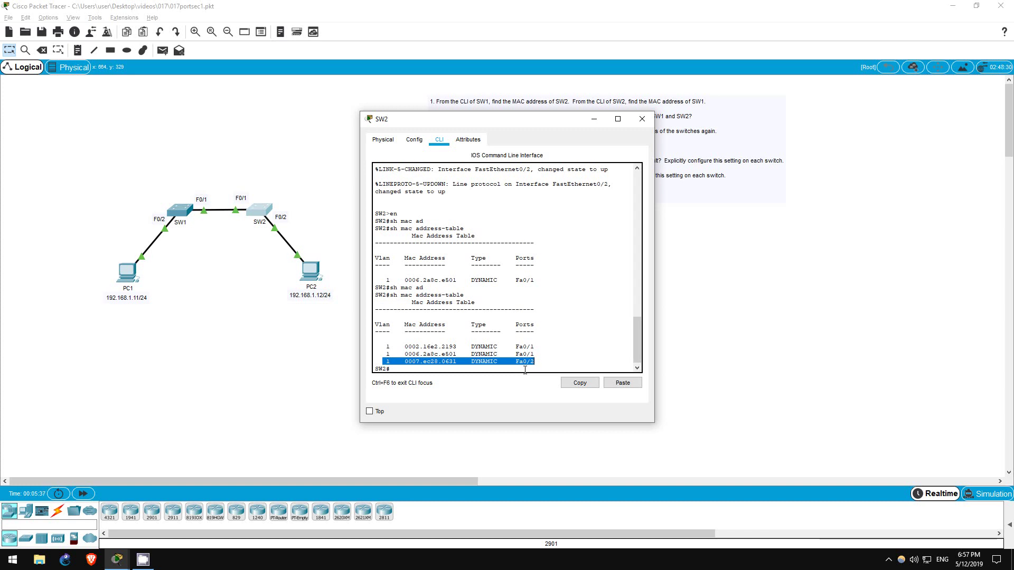
# Step: Dismiss SW2's window, select both switches, PC1 and PC2 on the topology, then clear the selection
pyautogui.click(222, 292)
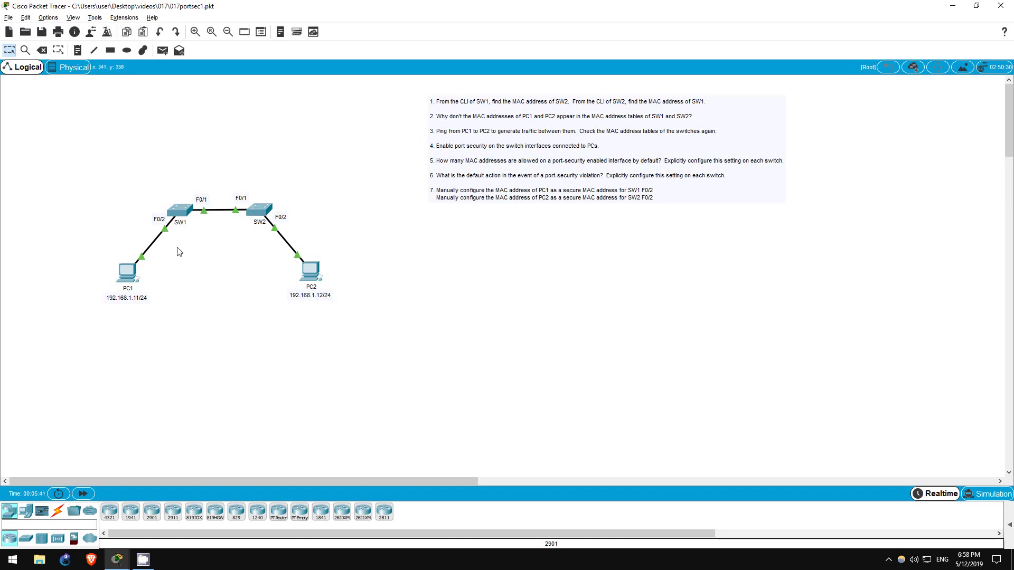
pyautogui.moveTo(135, 210); pyautogui.dragTo(324, 238)
pyautogui.moveTo(104, 258); pyautogui.dragTo(165, 294)
pyautogui.moveTo(343, 250); pyautogui.dragTo(274, 316)
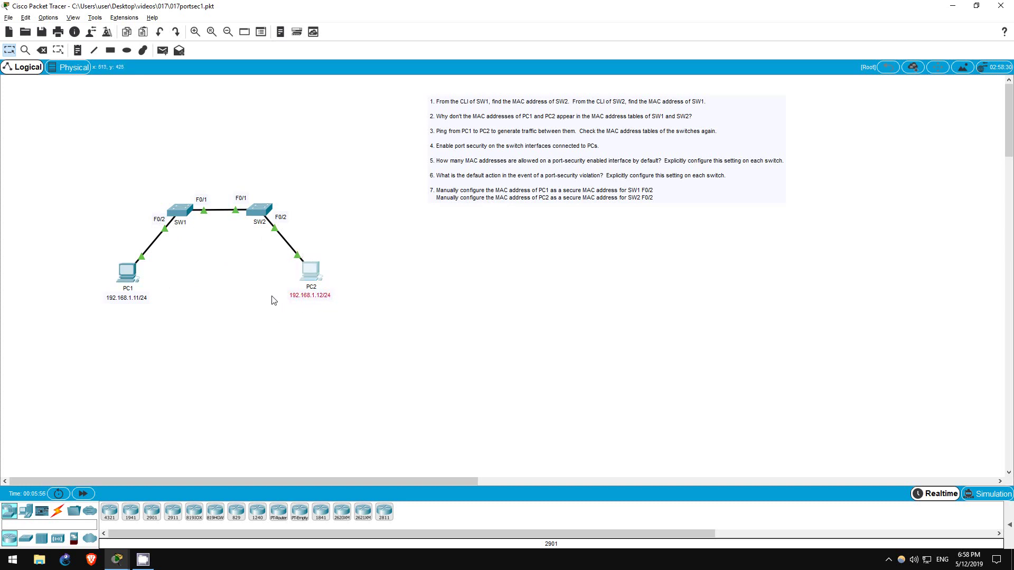
pyautogui.click(223, 235)
# Step: On SW1, enter global configuration and then interface F0/2 configuration
pyautogui.click(188, 215)
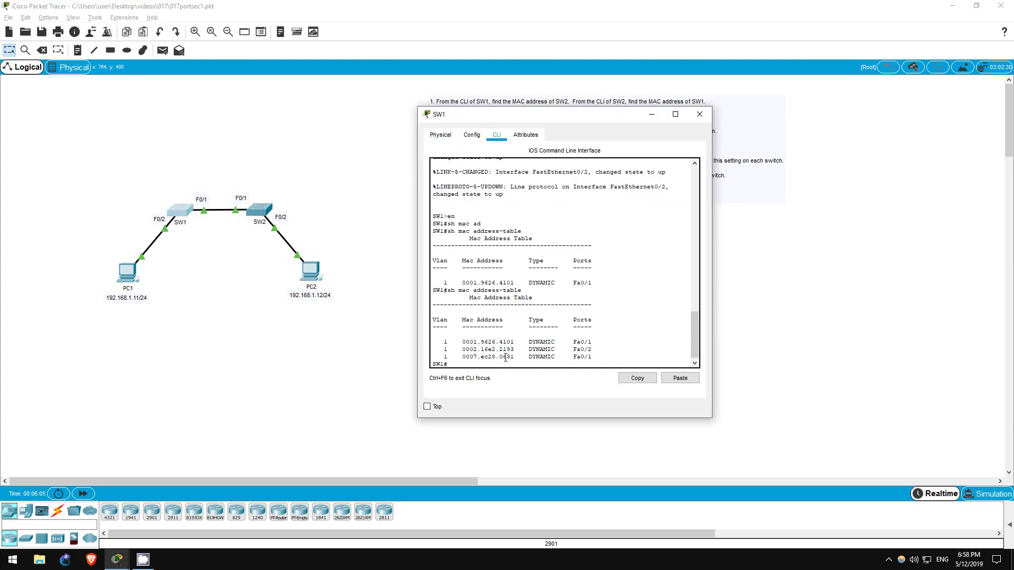
pyautogui.write('conf t')
pyautogui.press('Return')
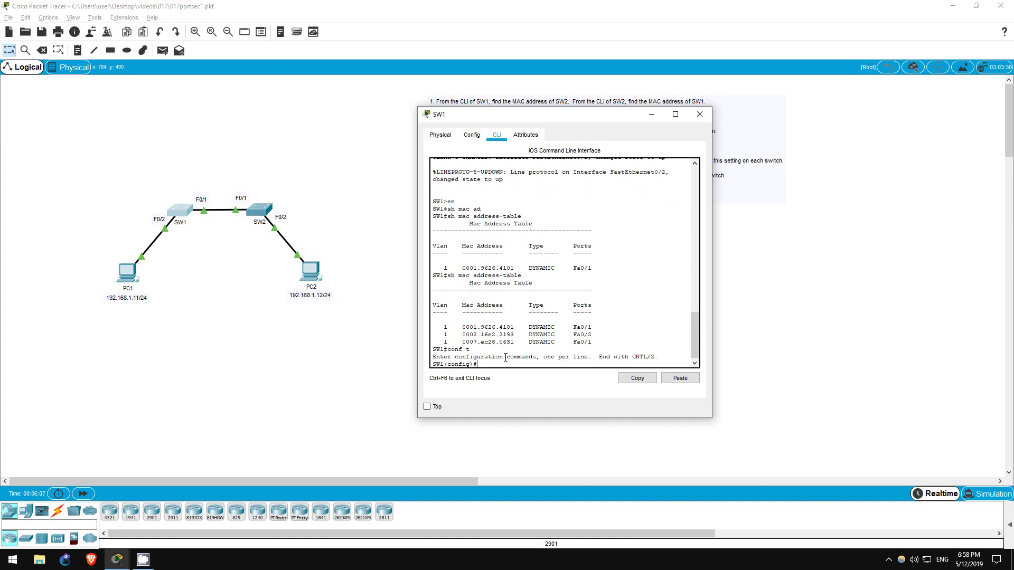
pyautogui.write('int f0/2')
pyautogui.press('Return')
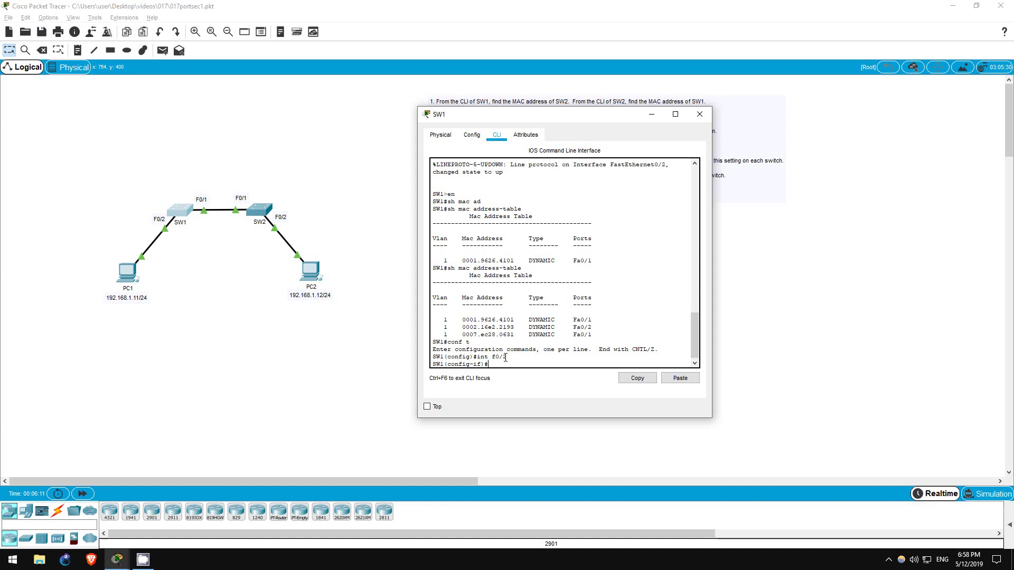
# Step: Try switchport port-security on F0/2 and highlight the rejection for a dynamic port
pyautogui.write('switch')
pyautogui.press('Tab')
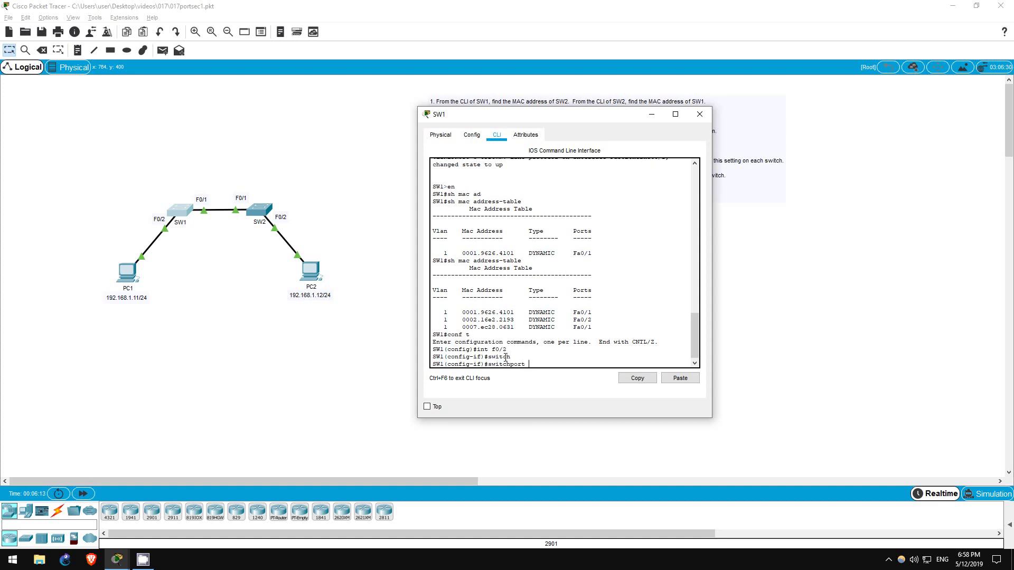
pyautogui.write('port')
pyautogui.press('Tab')
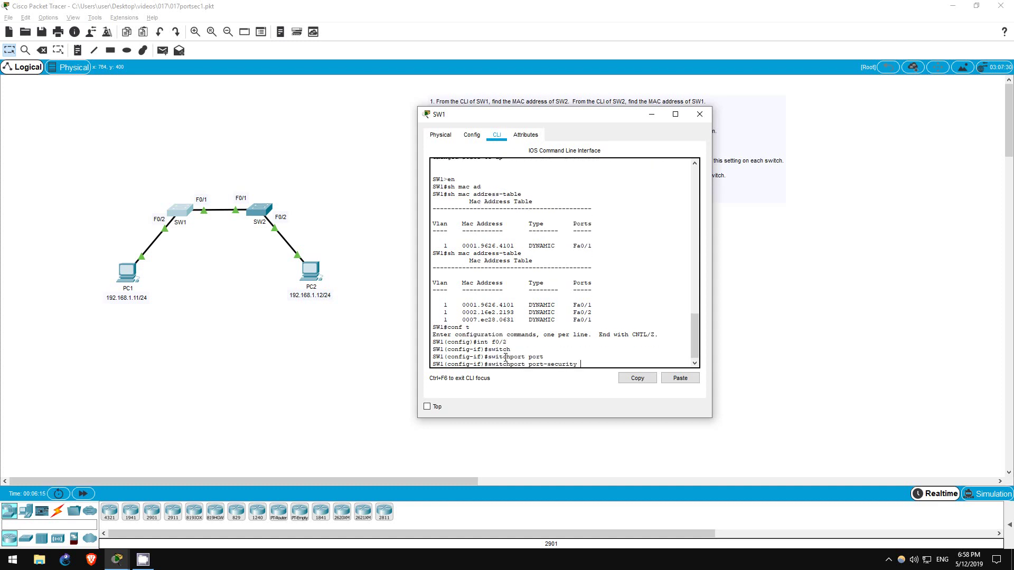
pyautogui.press('Return')
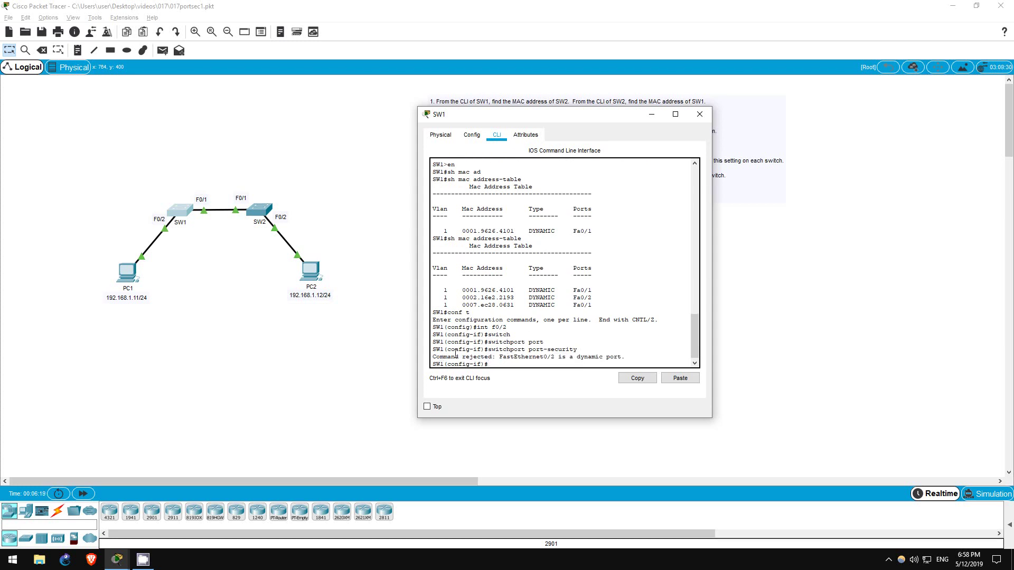
pyautogui.moveTo(433, 357); pyautogui.dragTo(625, 357)
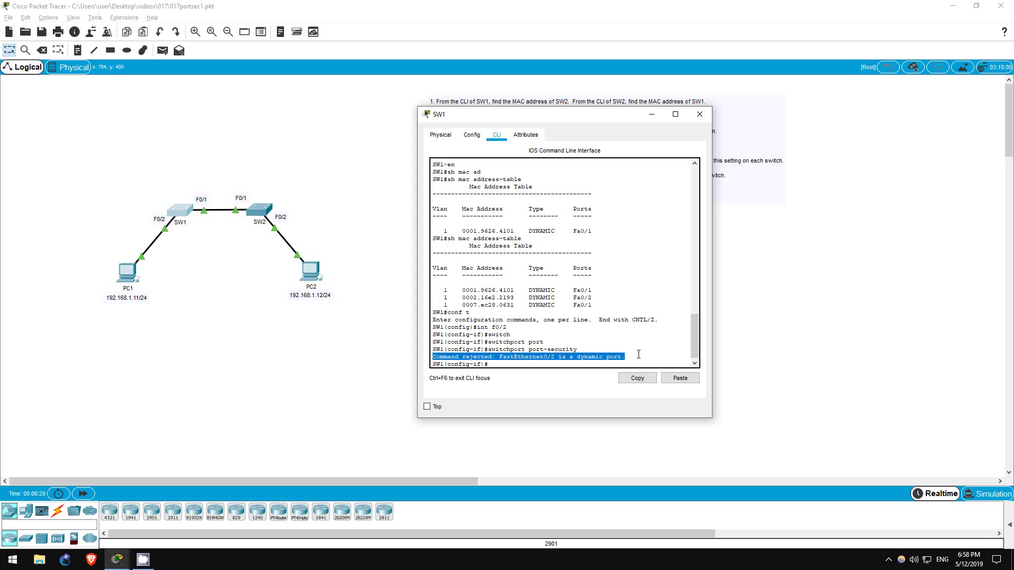
pyautogui.click(532, 364)
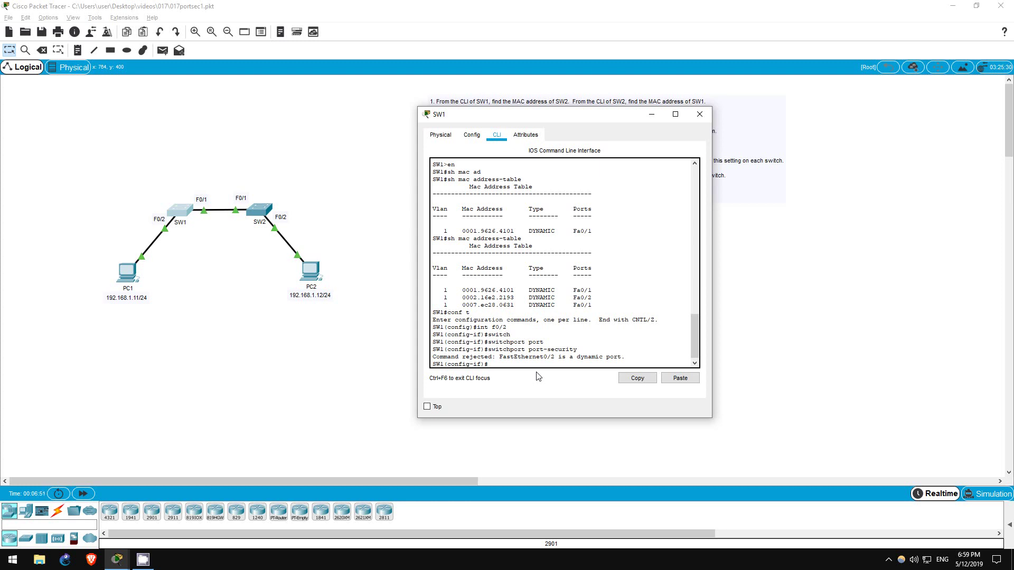
# Step: Set SW1's F0/2 to switchport mode access and enable switchport port-security
pyautogui.write('ode ac')
pyautogui.press('Tab')
pyautogui.press('Return')
pyautogui.write('siwt')
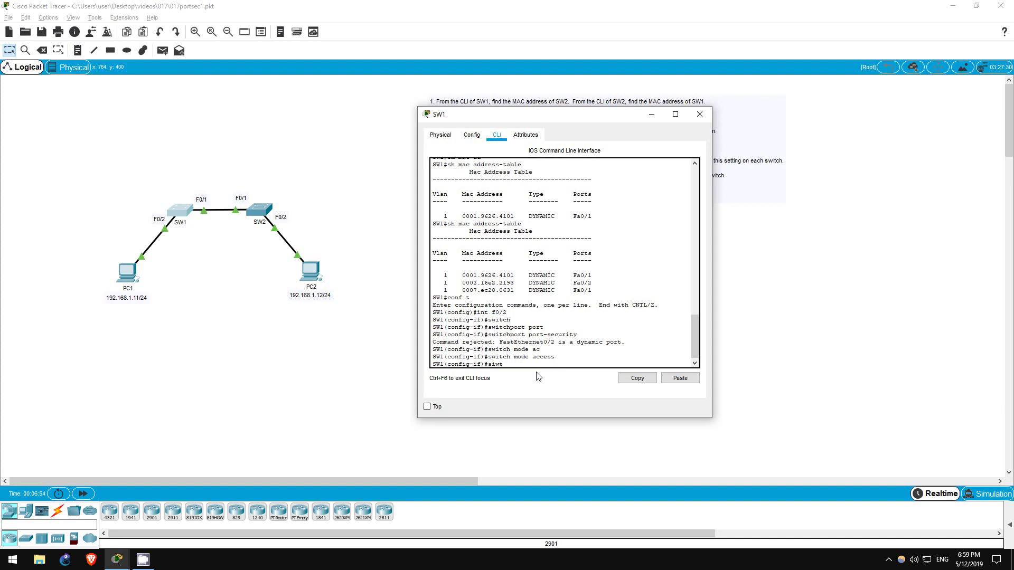
pyautogui.write('ch')
pyautogui.press('BackSpace')
pyautogui.press('BackSpace')
pyautogui.press('BackSpace')
pyautogui.press('BackSpace')
pyautogui.press('BackSpace')
pyautogui.write('witc port')
pyautogui.press('Return')
pyautogui.write('switc port-security')
pyautogui.press('Return')
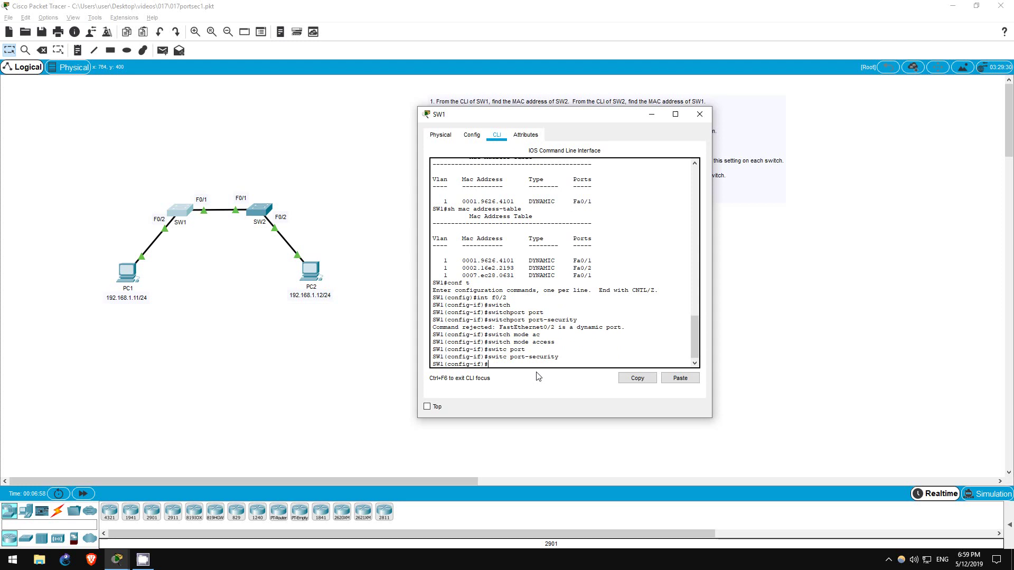
# Step: Open SW2's command line and enter configuration for interface F0/2
pyautogui.click(264, 212)
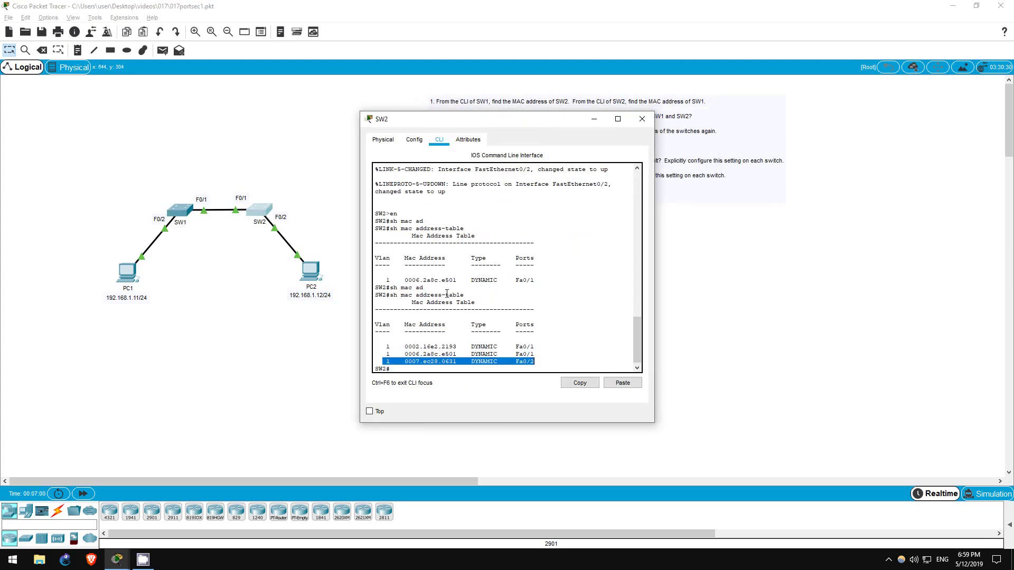
pyautogui.write('conf t')
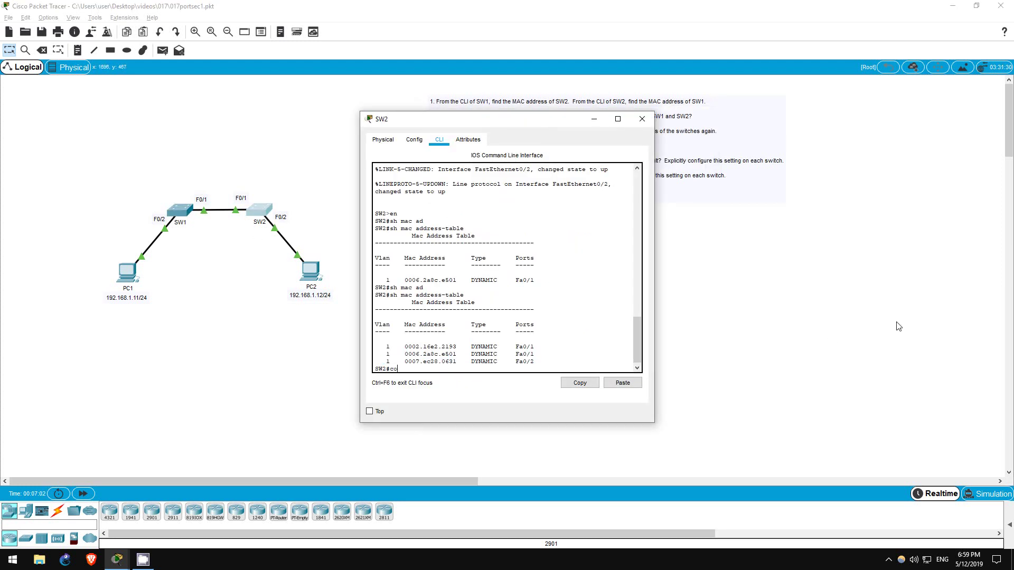
pyautogui.press('Return')
pyautogui.write('int f0/2')
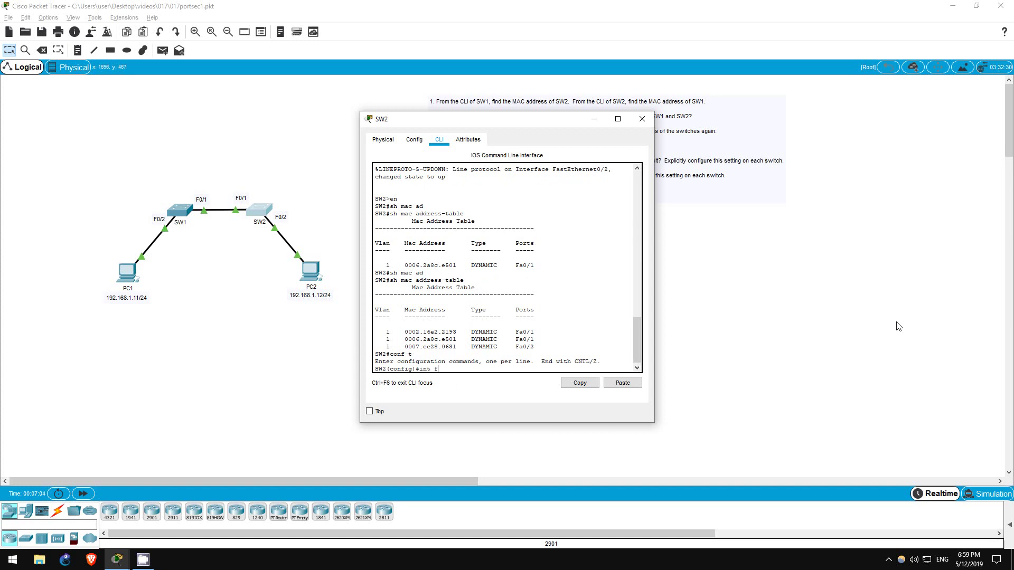
pyautogui.press('Return')
# Step: Set SW2's F0/2 to access mode and enable switchport port-security
pyautogui.write('switch mode')
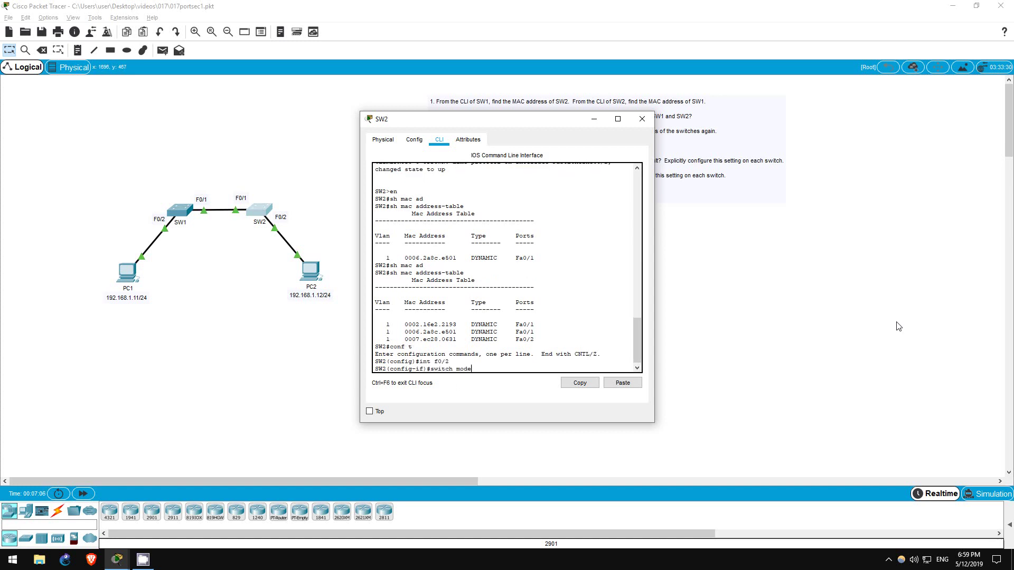
pyautogui.write(' ac')
pyautogui.press('Return')
pyautogui.write('swi')
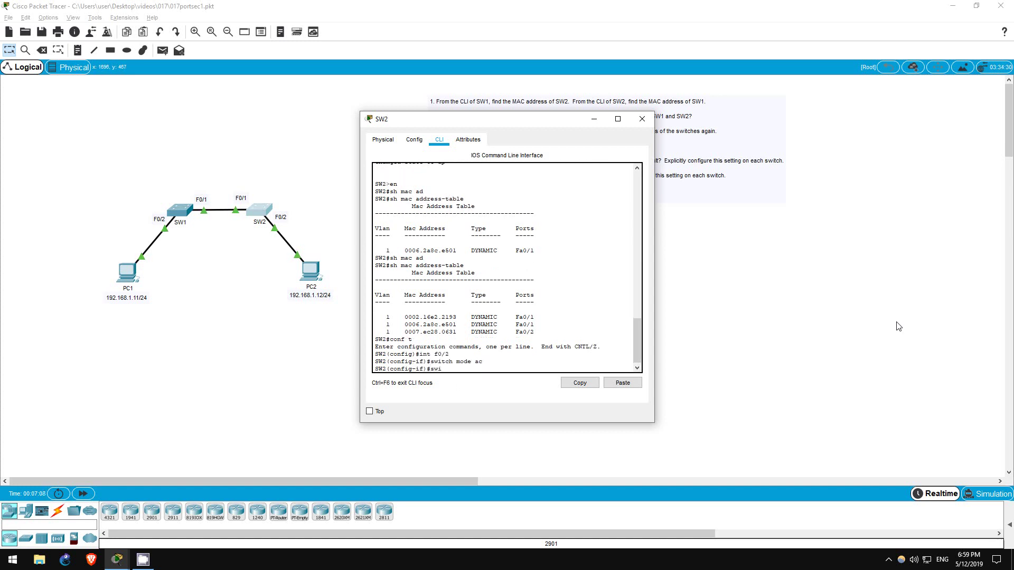
pyautogui.write('tch port')
pyautogui.press('Tab')
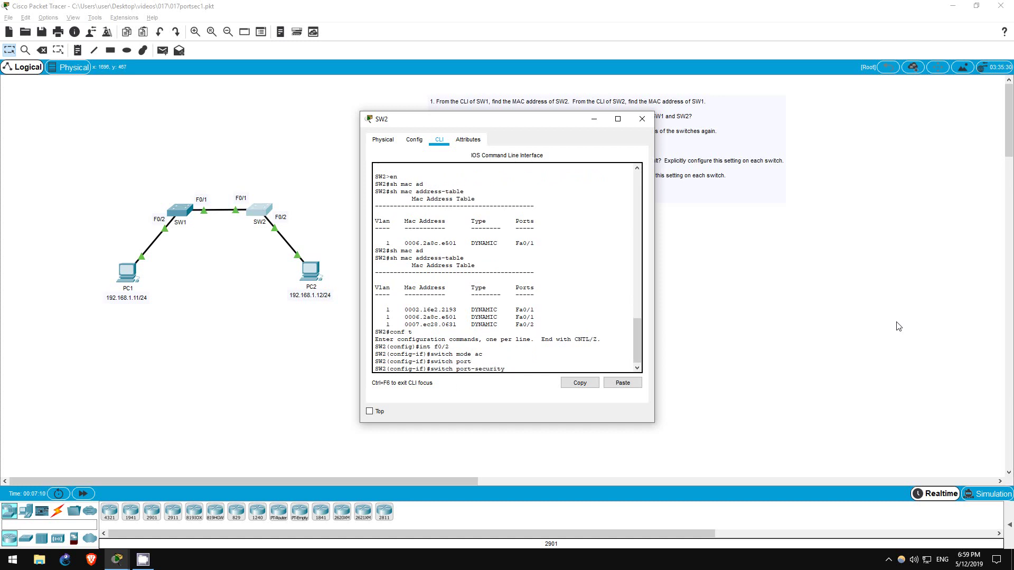
pyautogui.press('Return')
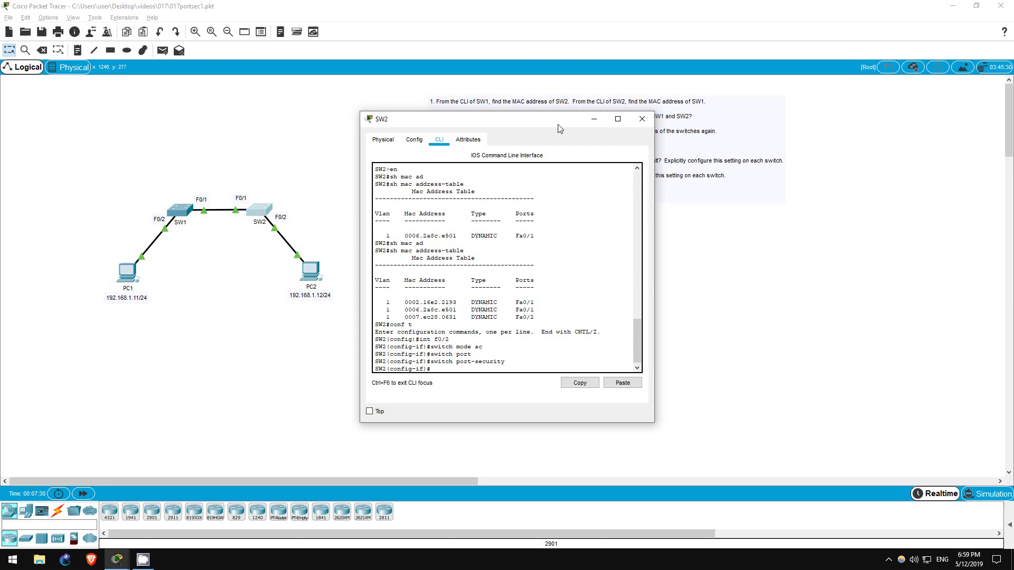
# Step: Show SW2's port-security summary: Fa0/2 allows 1 secure address with Shutdown action
pyautogui.write('sh port-sec')
pyautogui.press('Return')
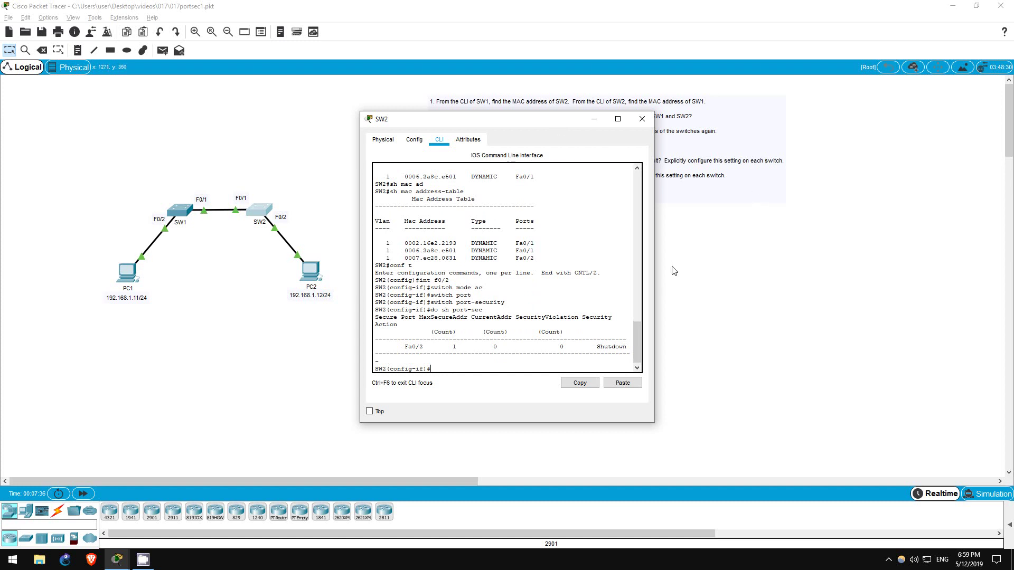
pyautogui.moveTo(657, 288); pyautogui.dragTo(675, 288)
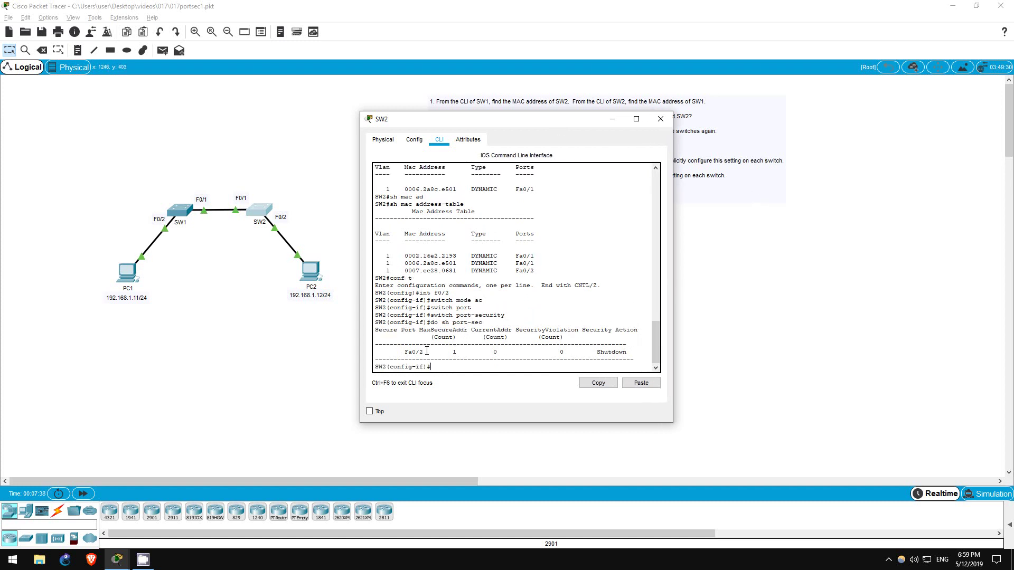
pyautogui.moveTo(401, 352); pyautogui.dragTo(462, 353)
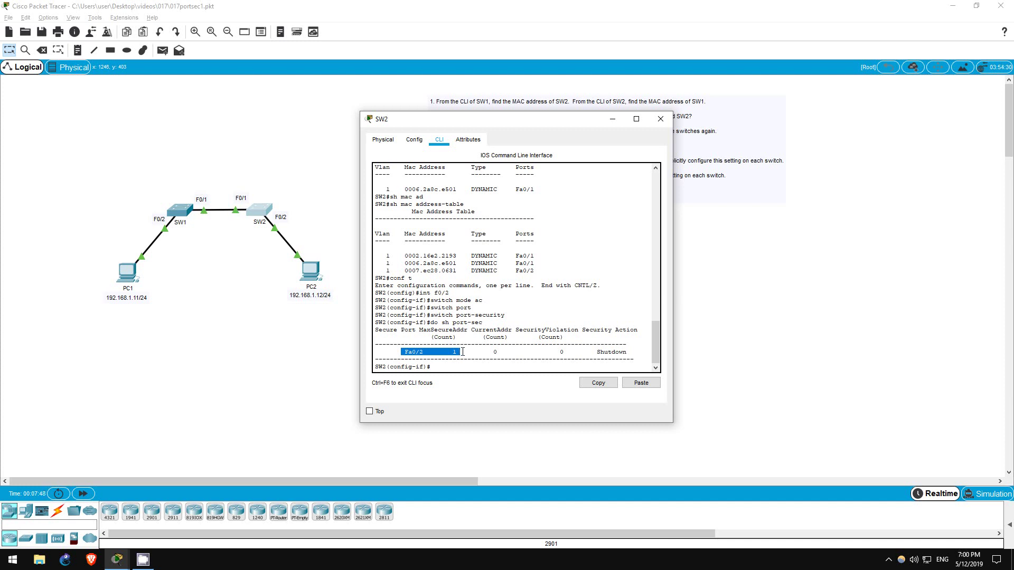
pyautogui.click(462, 351)
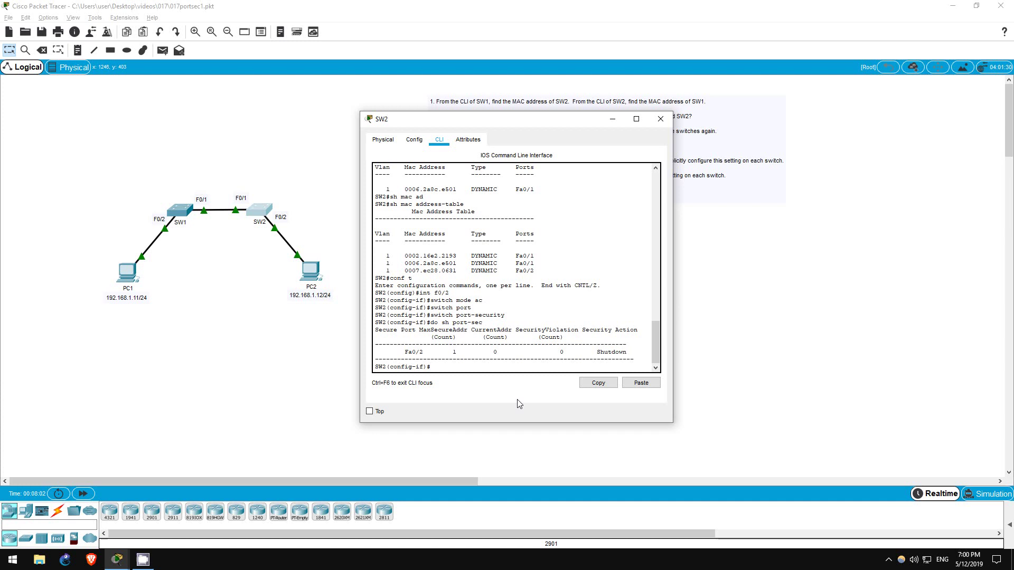
# Step: Limit SW2's F0/2 to a maximum of 1 secure MAC address
pyautogui.write('wit')
pyautogui.press('Tab')
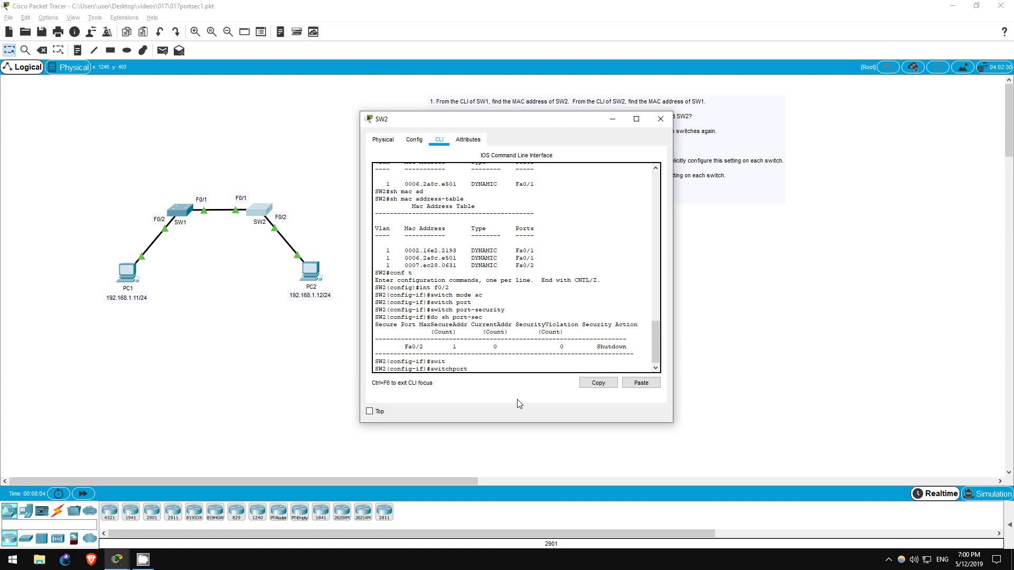
pyautogui.write('port')
pyautogui.press('Tab')
pyautogui.write('max')
pyautogui.press('Tab')
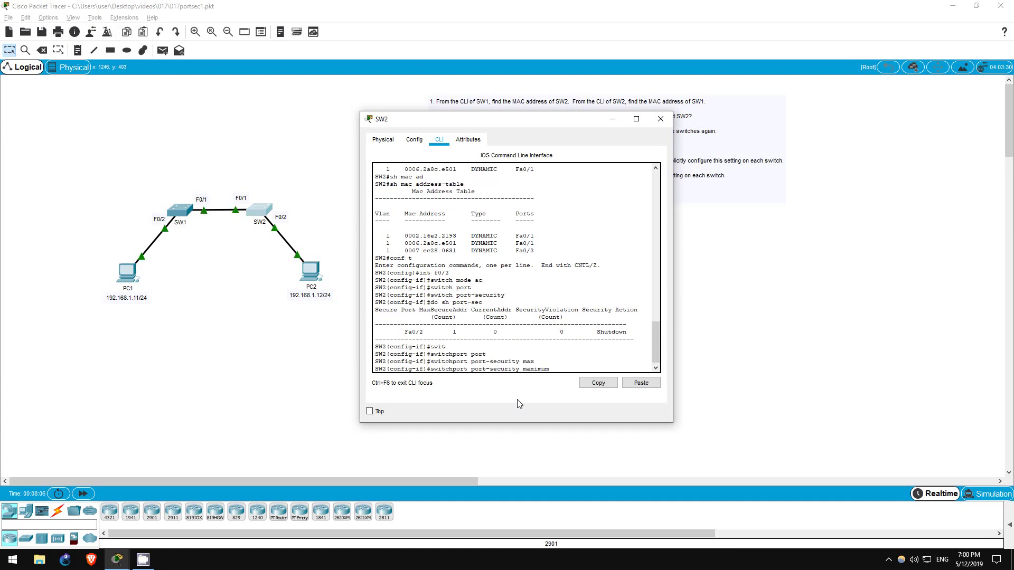
pyautogui.write('1')
pyautogui.press('Return')
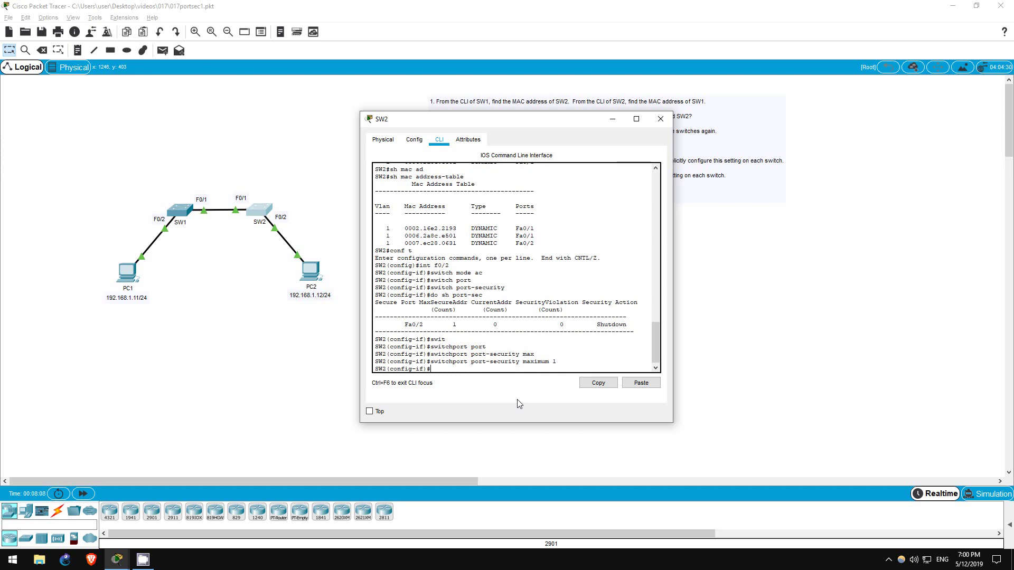
# Step: Apply the same 'switchport port-security maximum 1' on SW1's F0/2
pyautogui.click(179, 214)
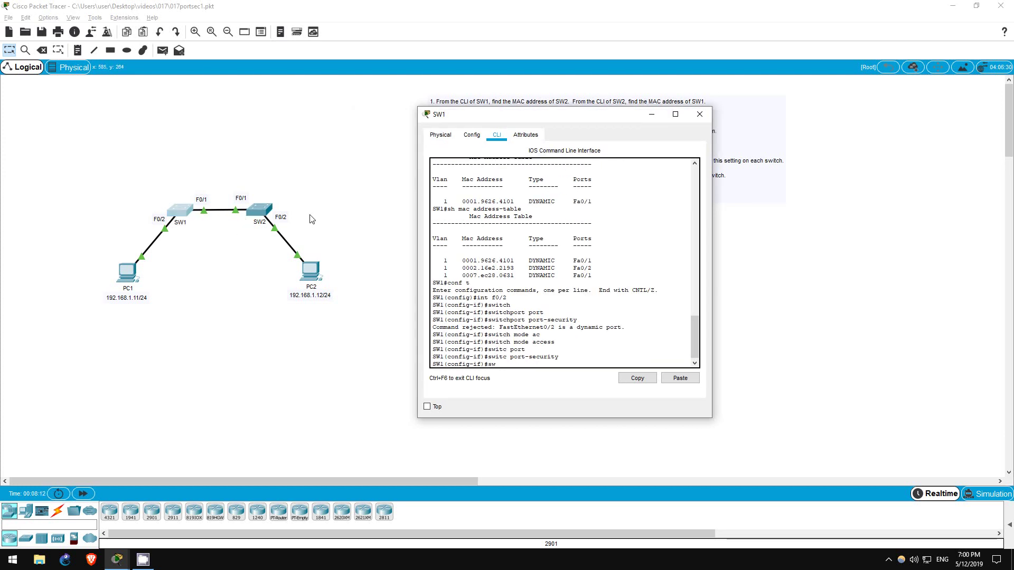
pyautogui.write('itch')
pyautogui.press('Tab')
pyautogui.write('port port')
pyautogui.press('Tab')
pyautogui.write('-security ma')
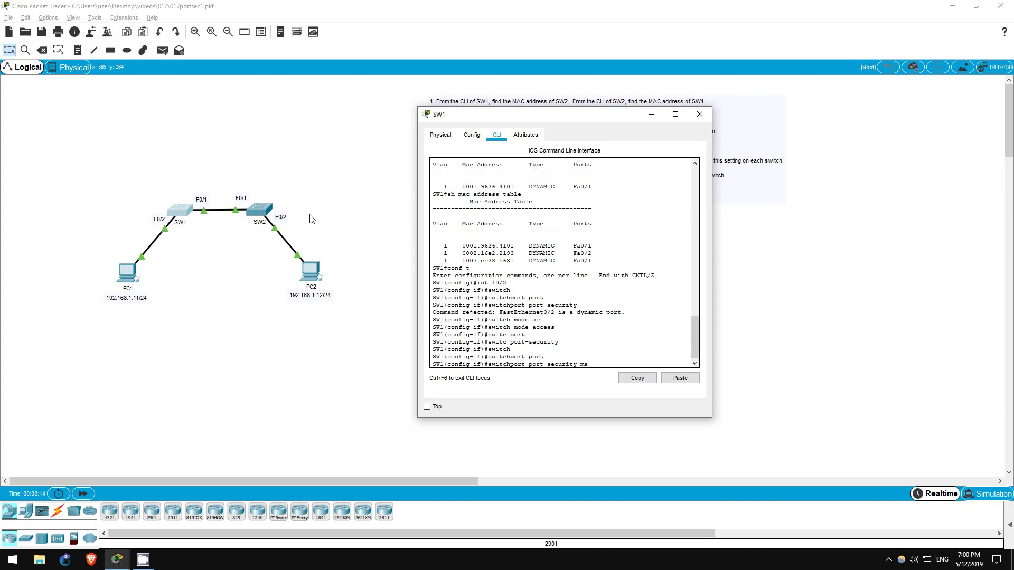
pyautogui.write('x')
pyautogui.press('Tab')
pyautogui.write('1')
pyautogui.press('Return')
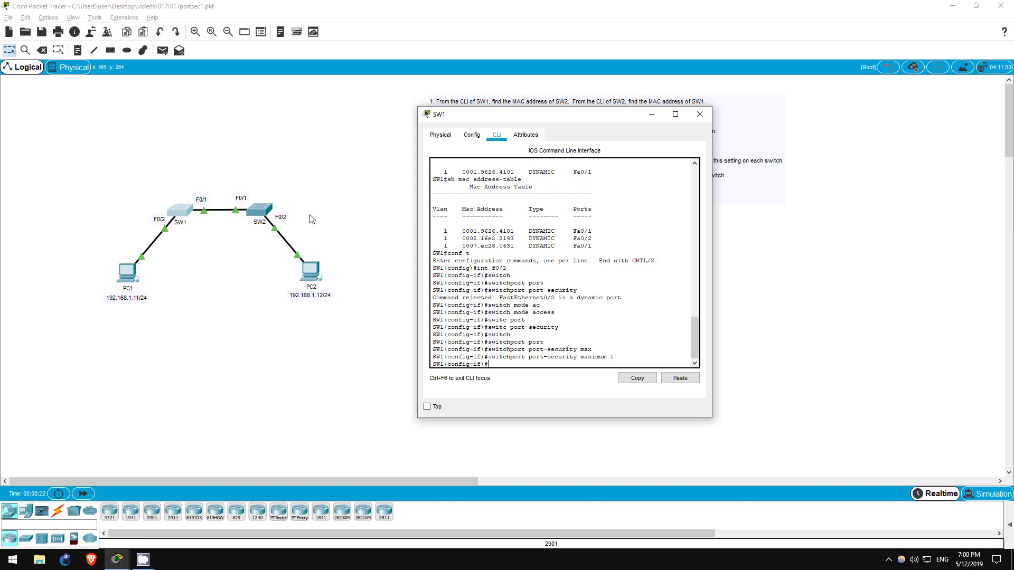
# Step: Send SW1's console behind the main window to read the topology and task list
pyautogui.click(364, 229)
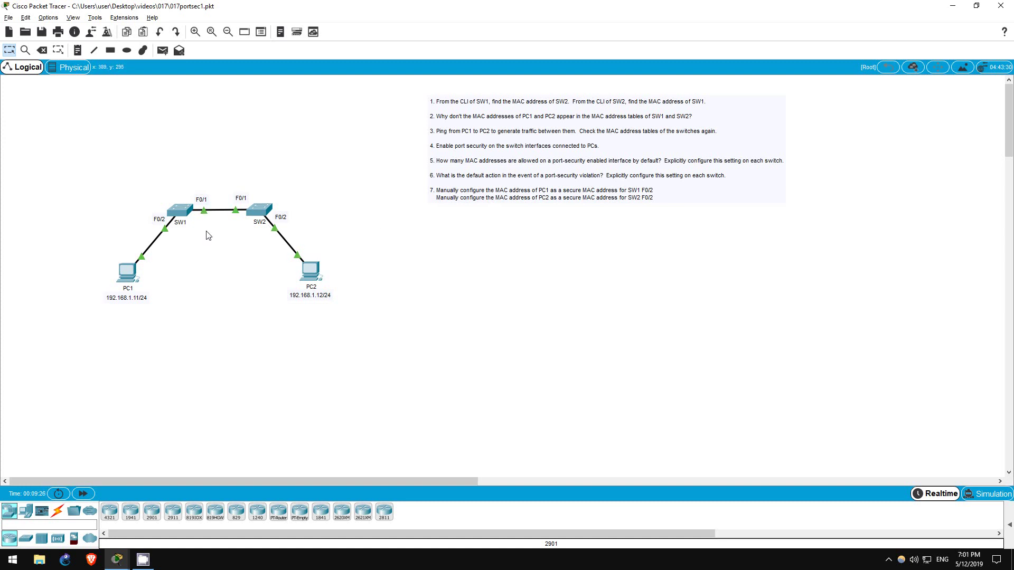
pyautogui.click(181, 212)
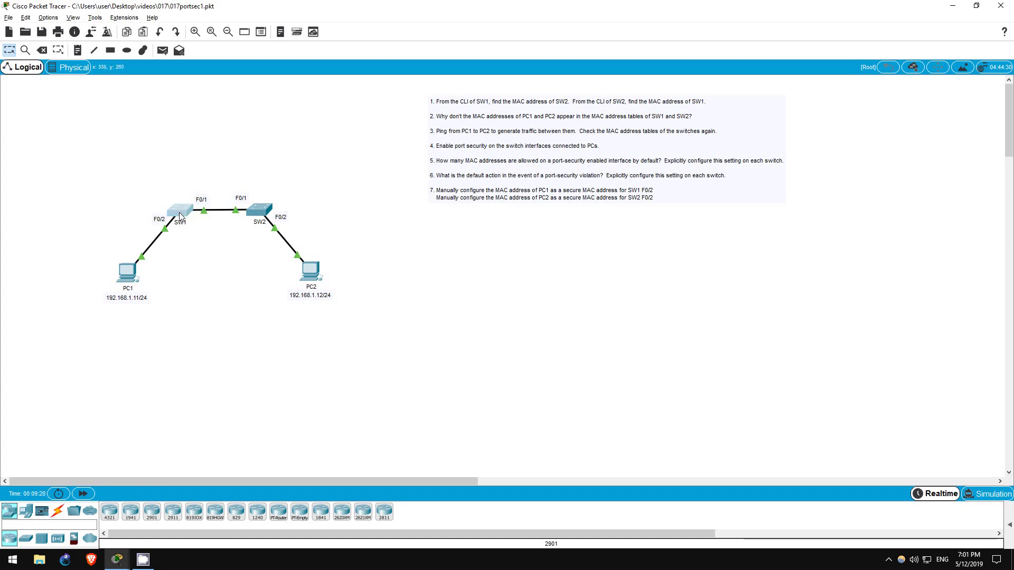
# Step: Run 'do sh port-sec' on SW1, confirming Fa0/2 has maximum 1 and Shutdown action
pyautogui.write('do sh port-sec')
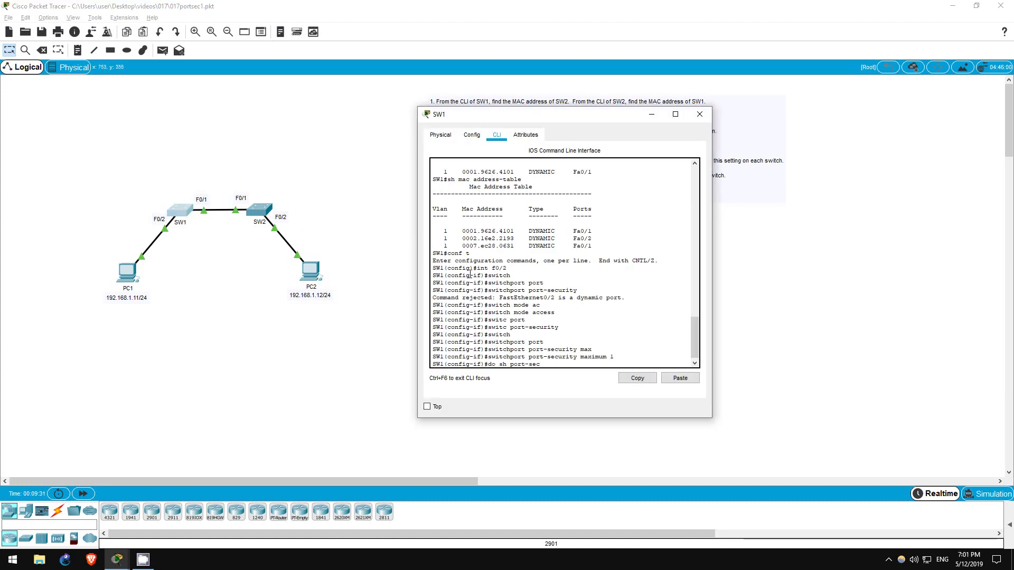
pyautogui.press('Return')
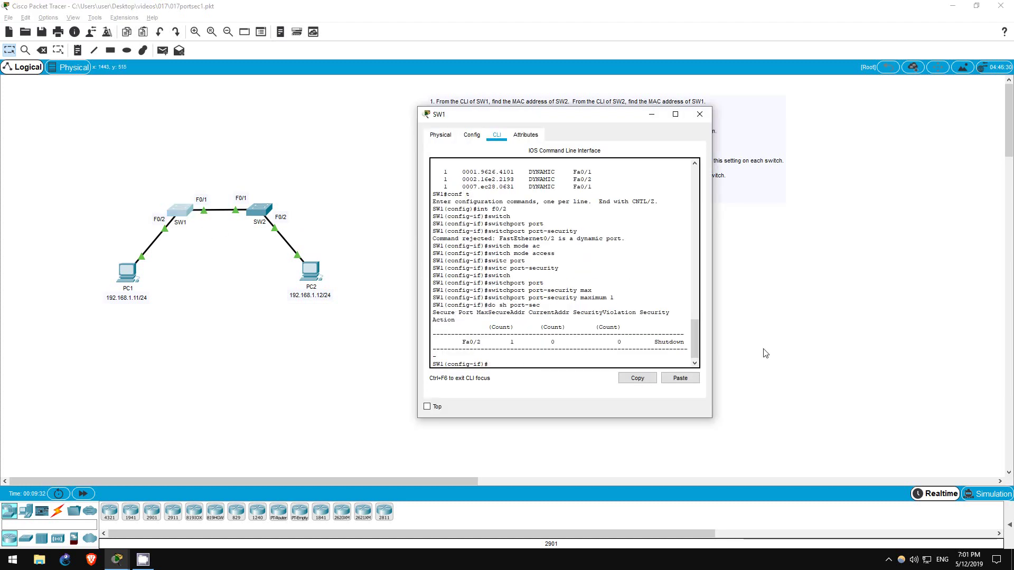
pyautogui.moveTo(711, 338); pyautogui.dragTo(742, 338)
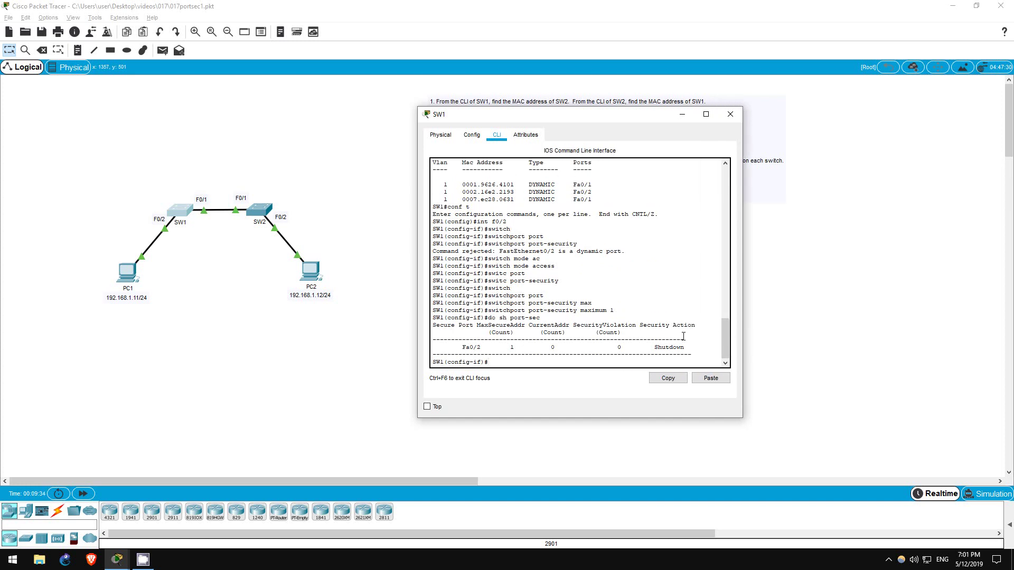
pyautogui.moveTo(639, 325); pyautogui.dragTo(691, 348)
pyautogui.click(567, 362)
# Step: List the violation options, then set SW1's F0/2 port-security violation action to shutdown
pyautogui.write('wit')
pyautogui.press('Tab')
pyautogui.write('port')
pyautogui.press('Tab')
pyautogui.write('vio')
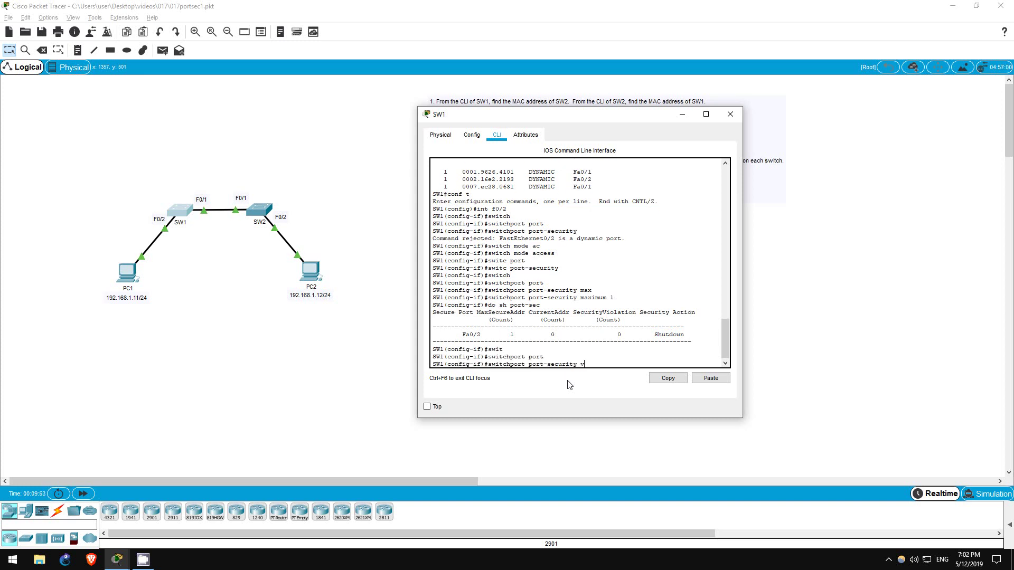
pyautogui.press('Tab')
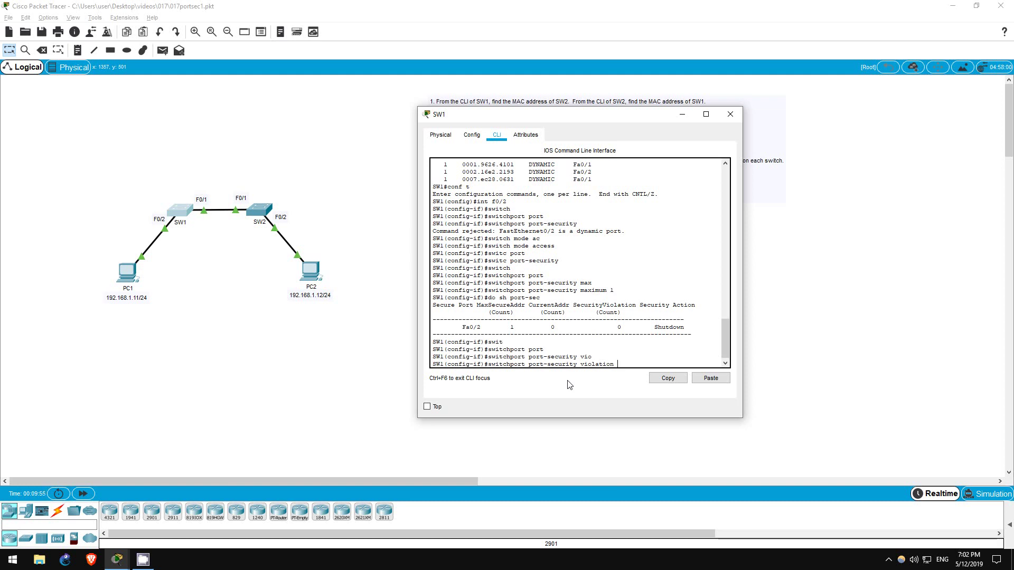
pyautogui.write('?')
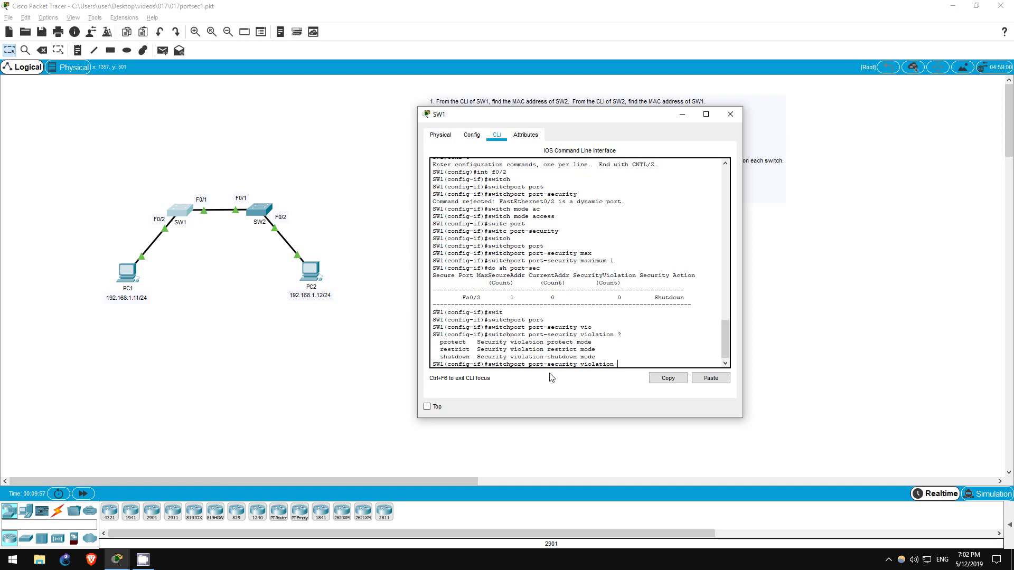
pyautogui.moveTo(440, 342); pyautogui.dragTo(599, 358)
pyautogui.click(618, 364)
pyautogui.write('shut')
pyautogui.press('Tab')
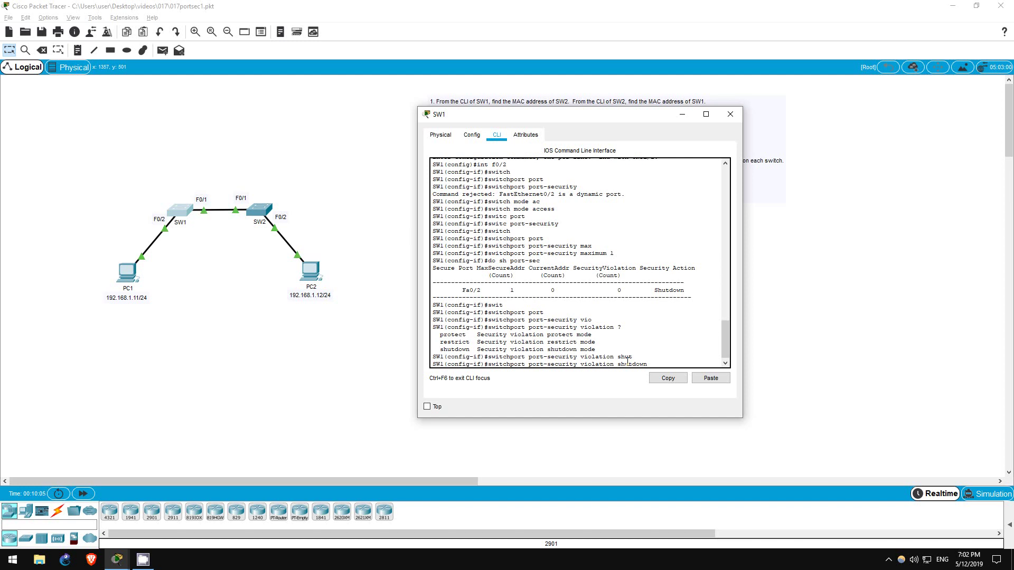
pyautogui.press('Return')
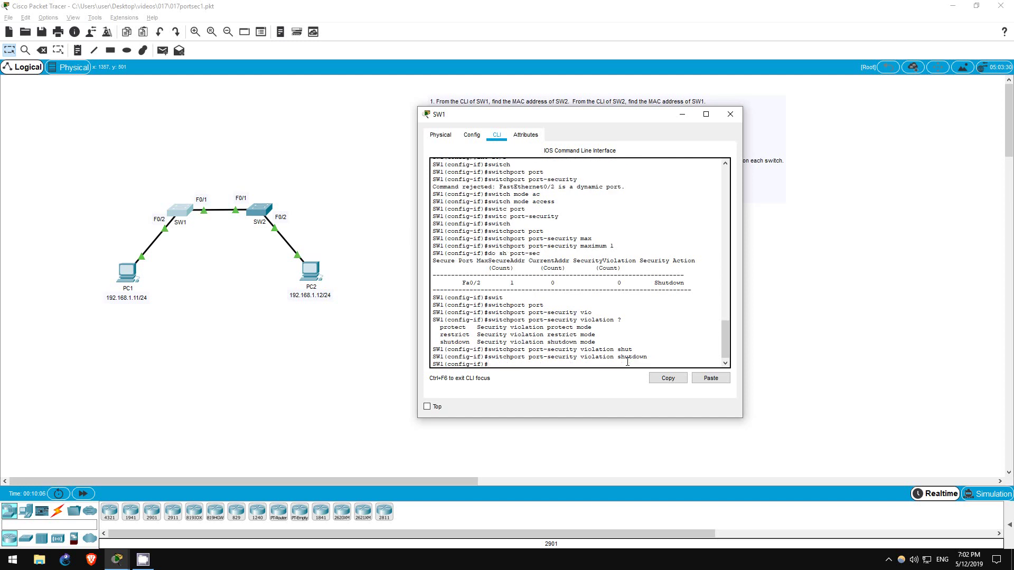
# Step: Apply the same shutdown violation action on SW2's F0/2
pyautogui.click(253, 213)
pyautogui.write('switch')
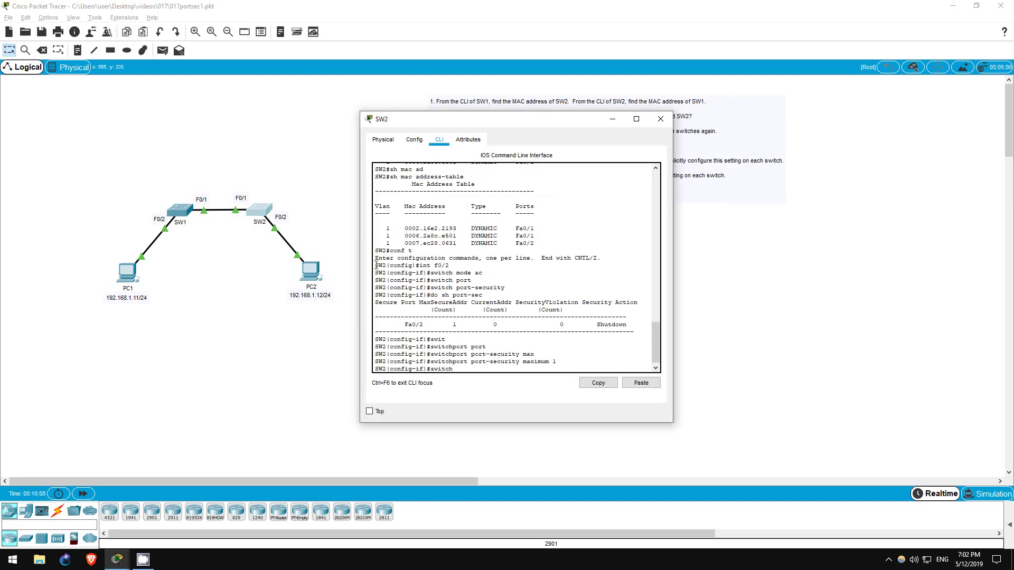
pyautogui.press('Tab')
pyautogui.write('port')
pyautogui.press('Tab')
pyautogui.write('vio')
pyautogui.press('Tab')
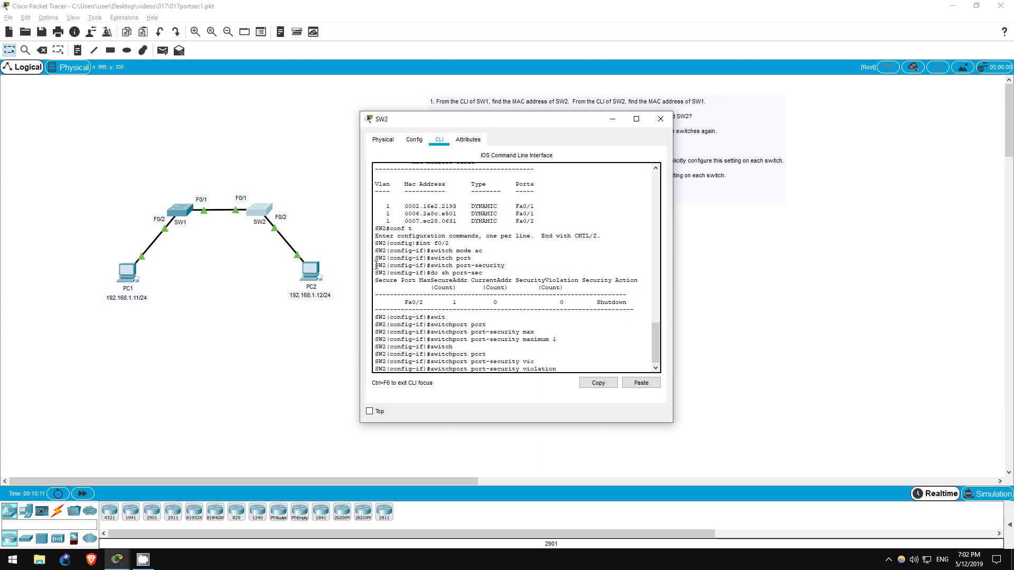
pyautogui.write('shut')
pyautogui.press('Tab')
pyautogui.press('Return')
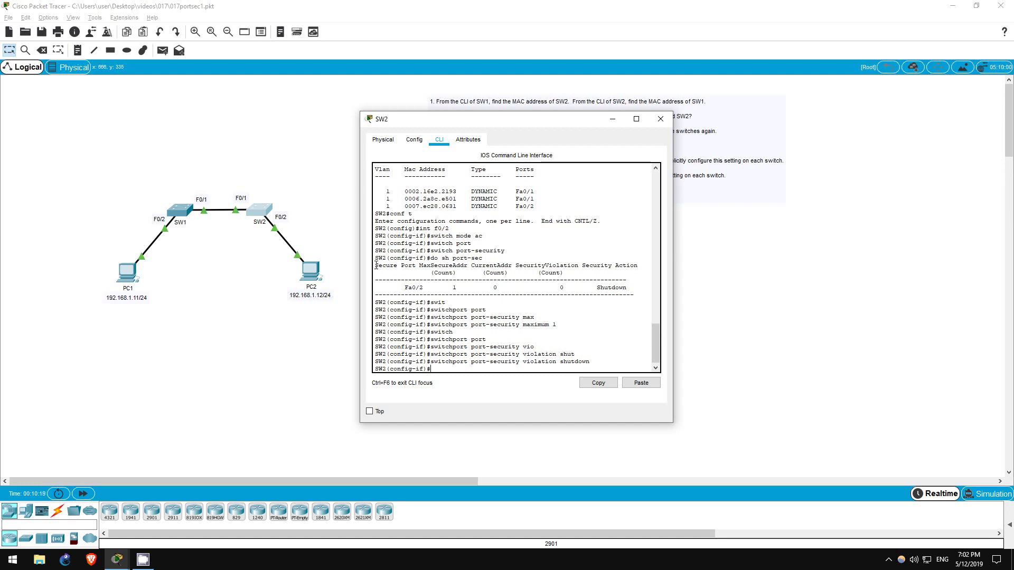
# Step: Re-run PC1's ping to 192.168.1.12
pyautogui.click(613, 119)
pyautogui.click(127, 274)
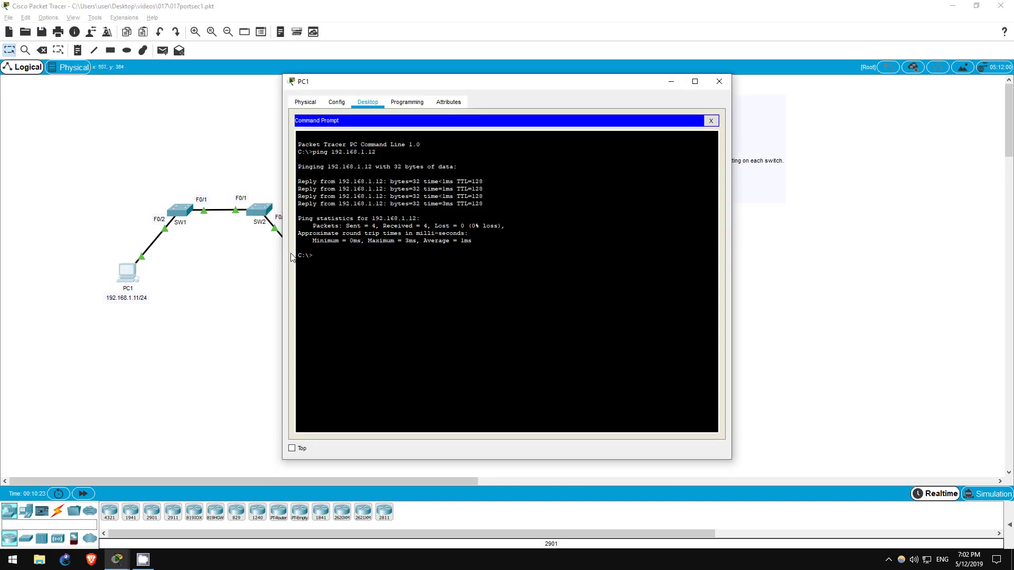
pyautogui.press('Up')
pyautogui.press('Return')
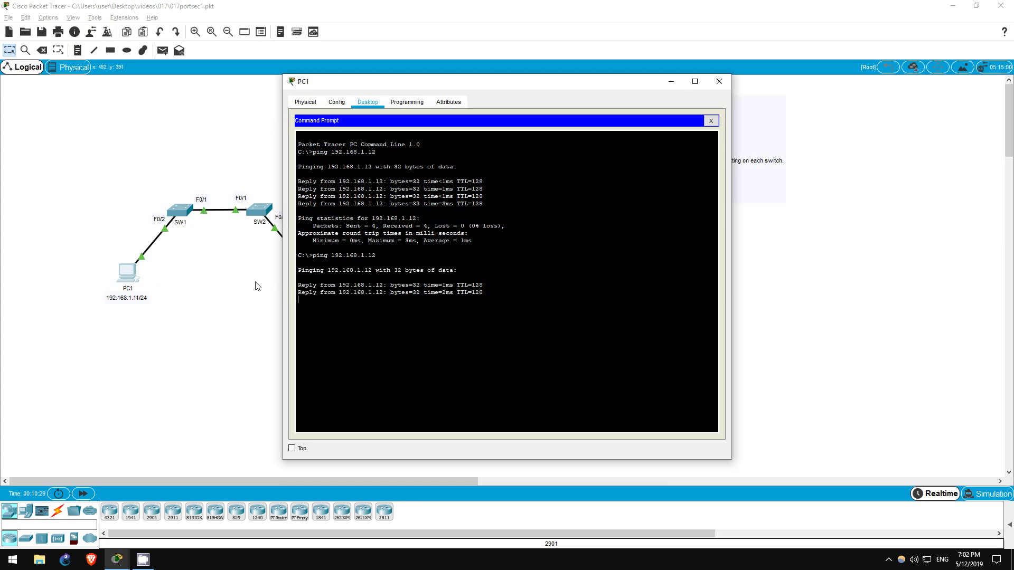
pyautogui.click(257, 284)
# Step: On SW1, exit config mode and show the secure MAC table with 0002.16E2.2193 on Fa0/2
pyautogui.click(184, 214)
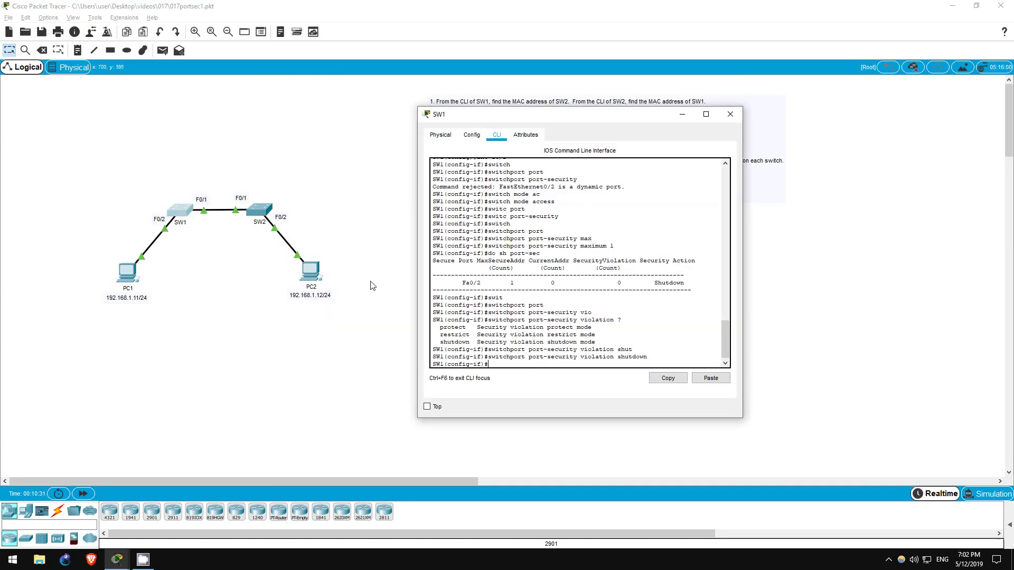
pyautogui.write('end')
pyautogui.press('Return')
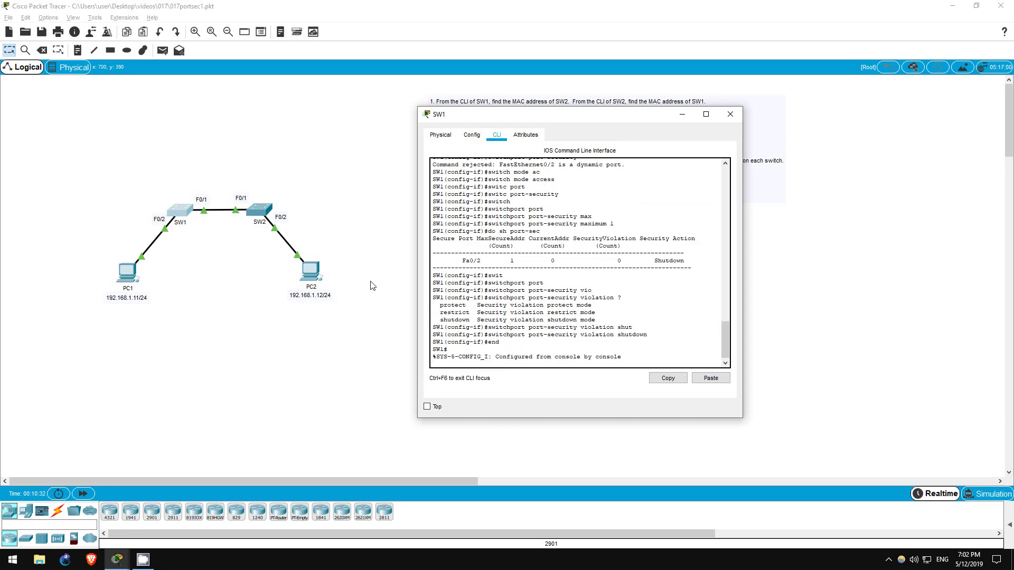
pyautogui.press('Return')
pyautogui.write('sh port')
pyautogui.press('Tab')
pyautogui.write('a')
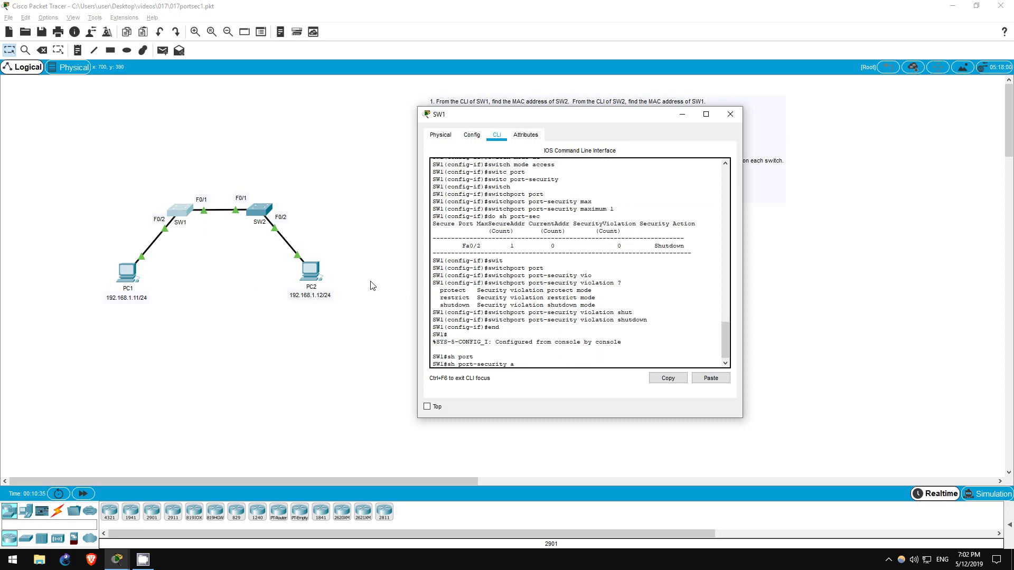
pyautogui.write('dd')
pyautogui.press('Tab')
pyautogui.press('Return')
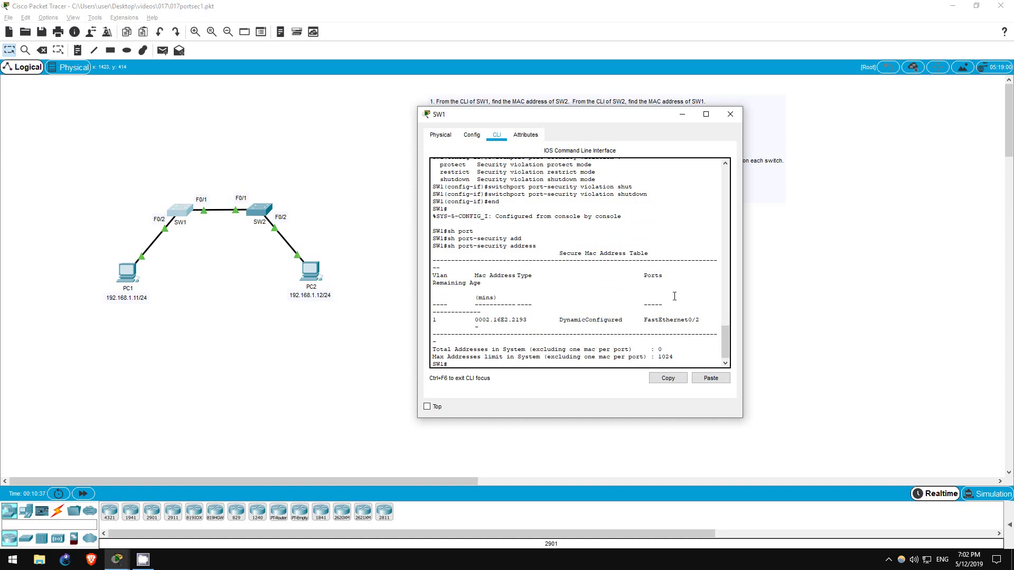
pyautogui.moveTo(417, 314); pyautogui.dragTo(643, 332)
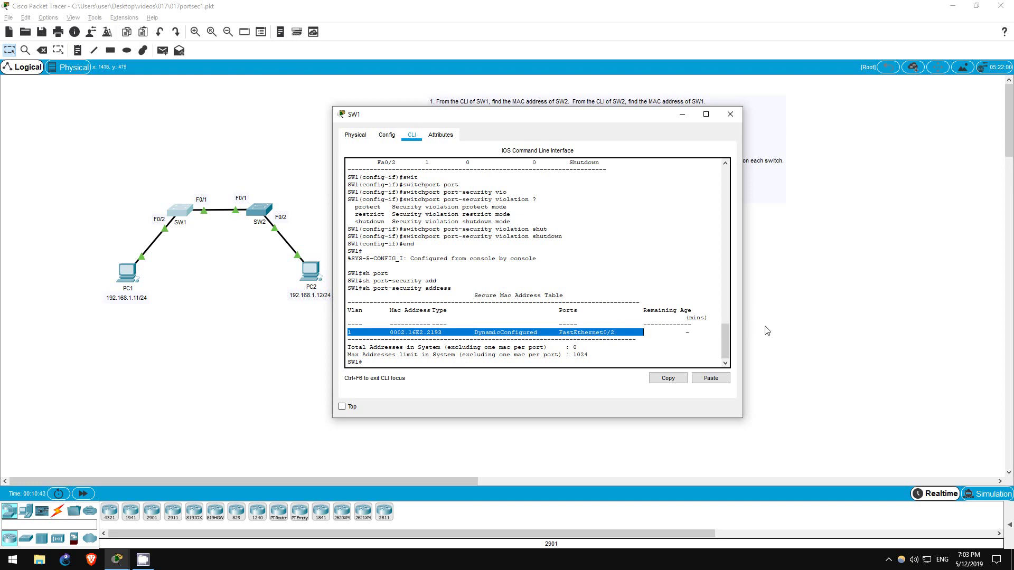
pyautogui.moveTo(743, 331); pyautogui.dragTo(797, 327)
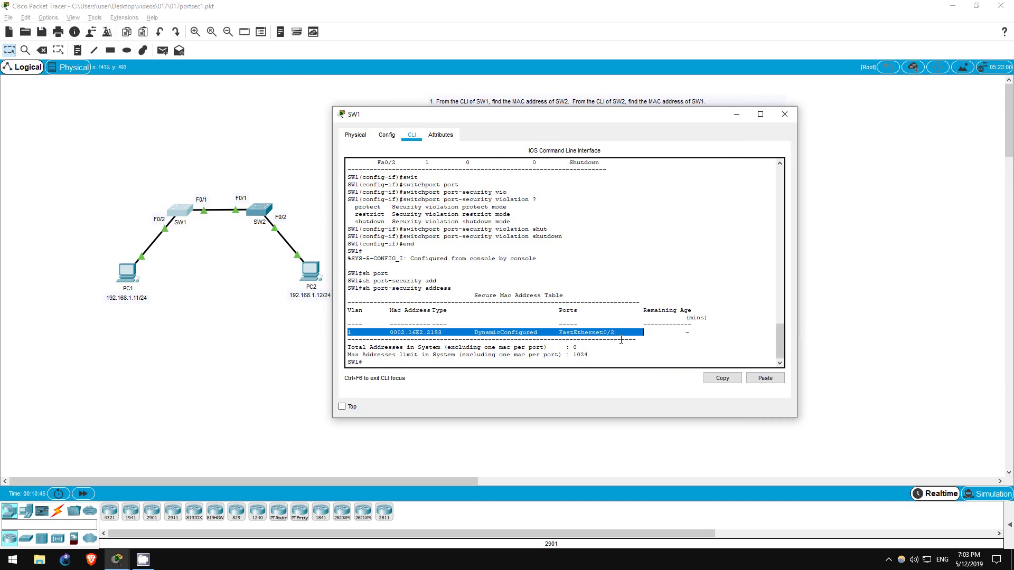